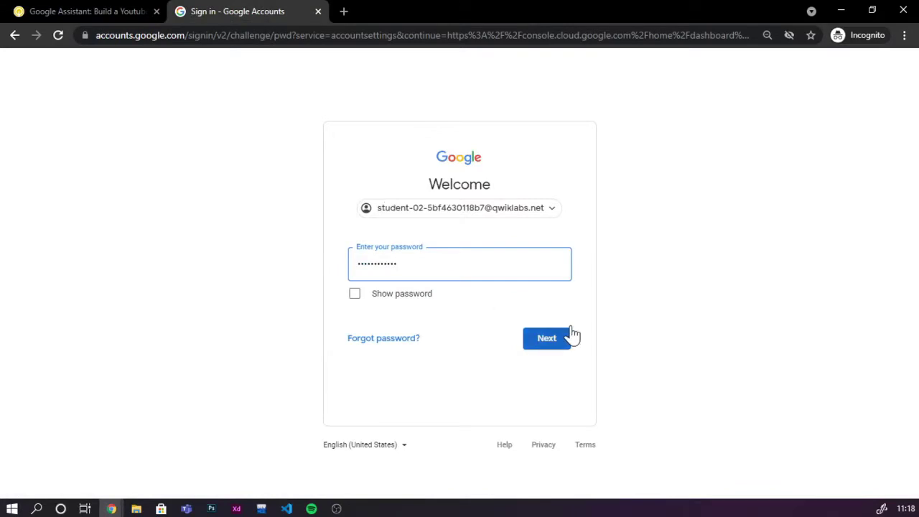
- Finish signing in to Google with the lab student account, continuing past the welcome notice and confirming the recovery options
click(568, 337)
click(564, 379)
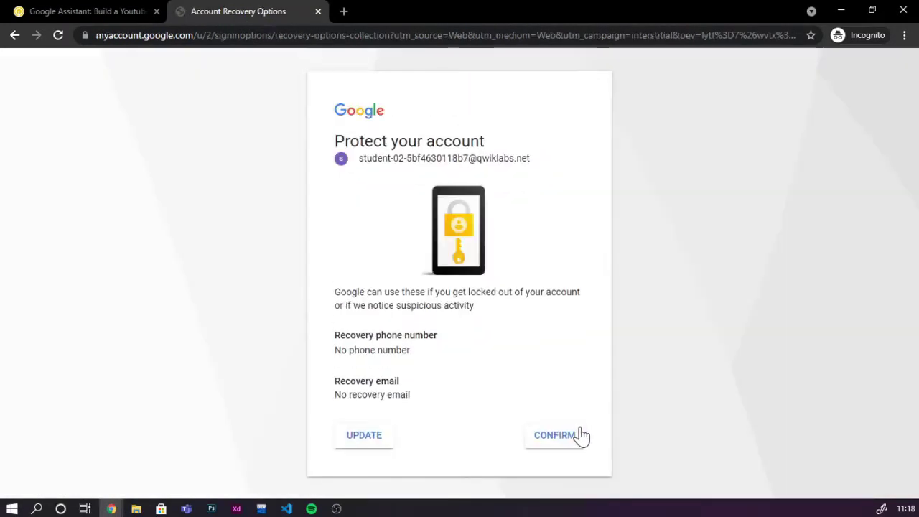
click(560, 435)
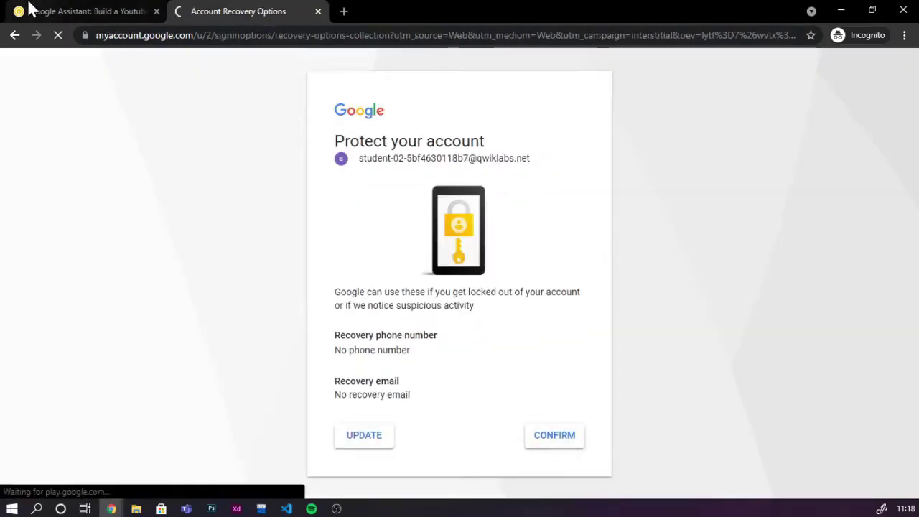
- Open the Actions on Google Developer Console linked in the lab's Create an Actions project section
click(29, 11)
scroll(519, 352, down, 10)
scroll(471, 345, down, 10)
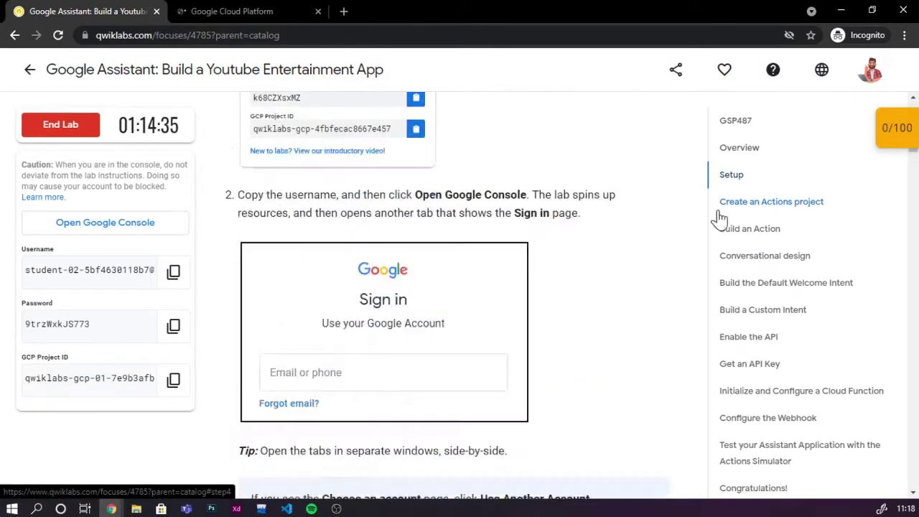
click(495, 215)
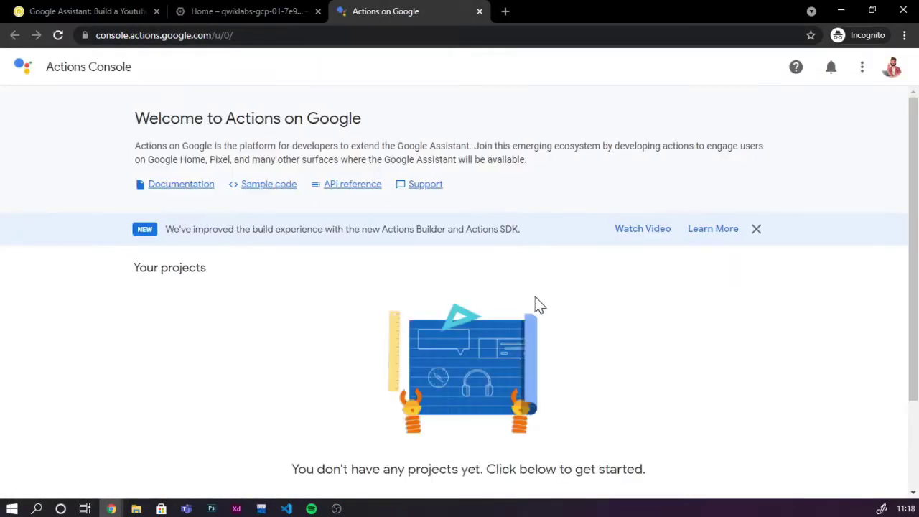
- Switch the Actions Console to the student account matching the lab username and close the tab of the other account
click(893, 67)
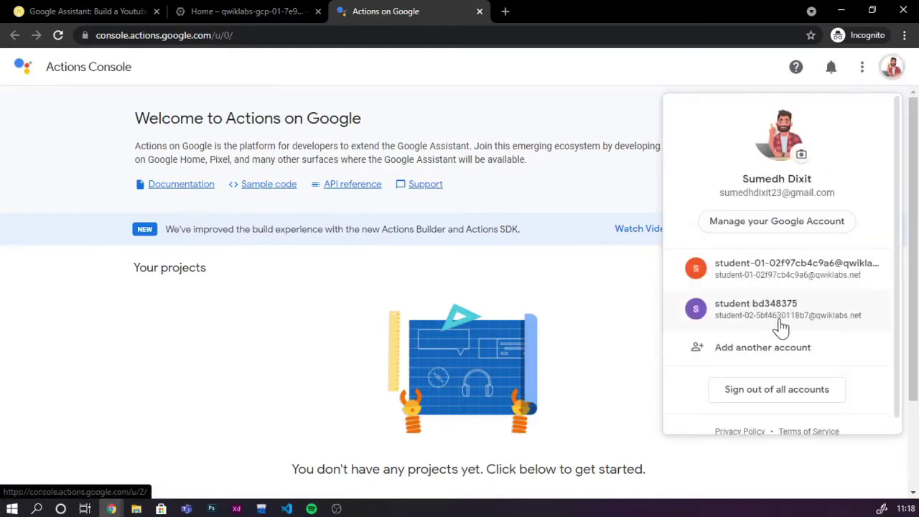
click(132, 10)
drag(84, 270, 118, 270)
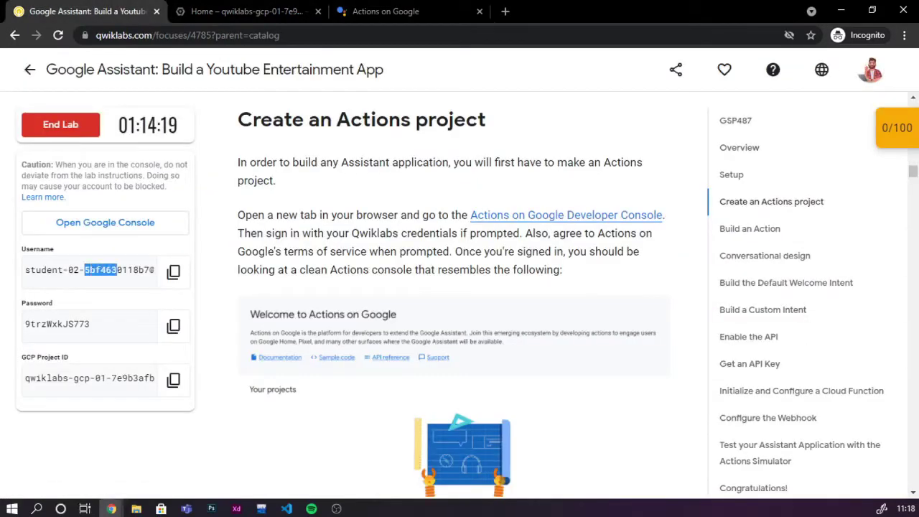
click(386, 11)
click(729, 320)
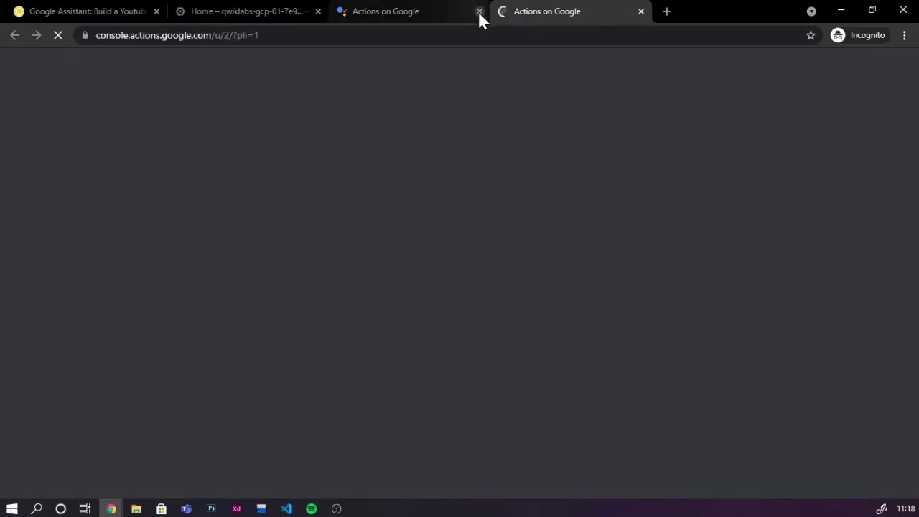
click(480, 11)
- Agree to the Google Cloud Platform Terms of Service with India as the country
click(246, 10)
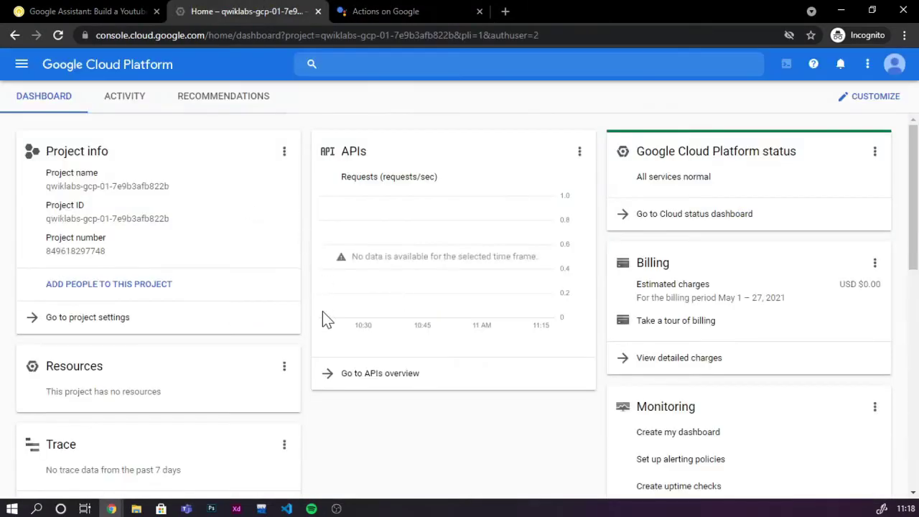
key(ctrl+plus)
key(ctrl+plus)
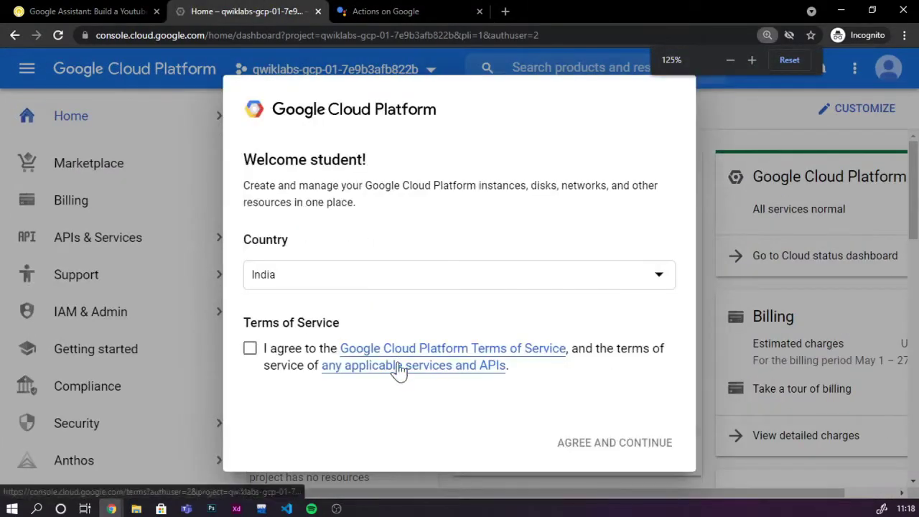
click(249, 349)
click(614, 441)
- Start a new project in the Actions Console and accept the Actions on Google Terms of Service
click(359, 9)
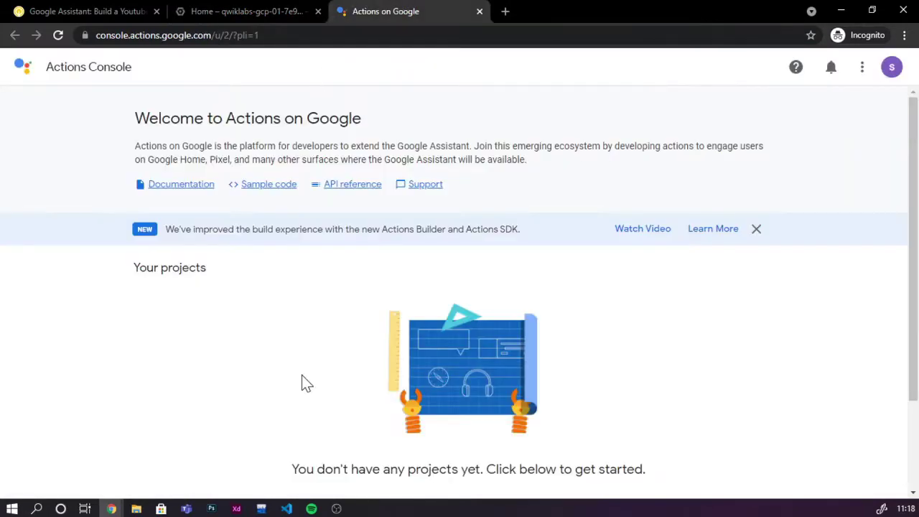
key(ctrl+plus)
key(ctrl+plus)
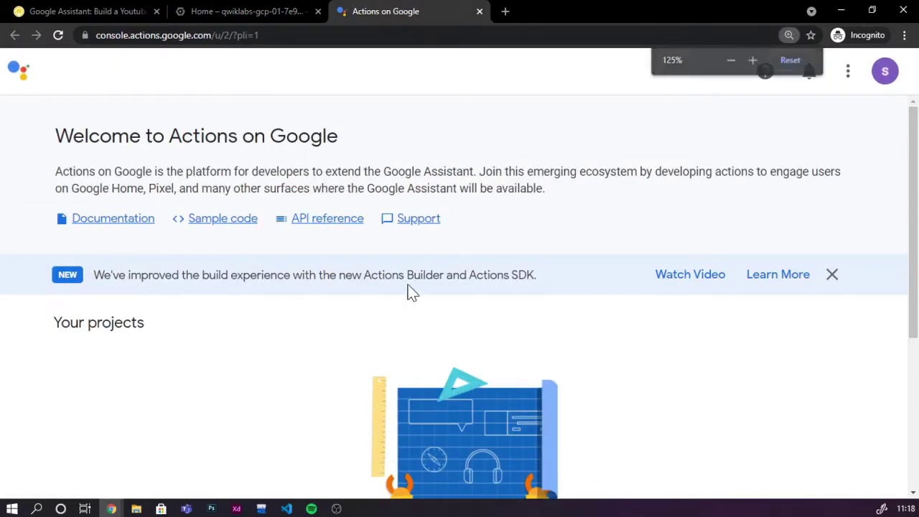
scroll(407, 294, down, 3)
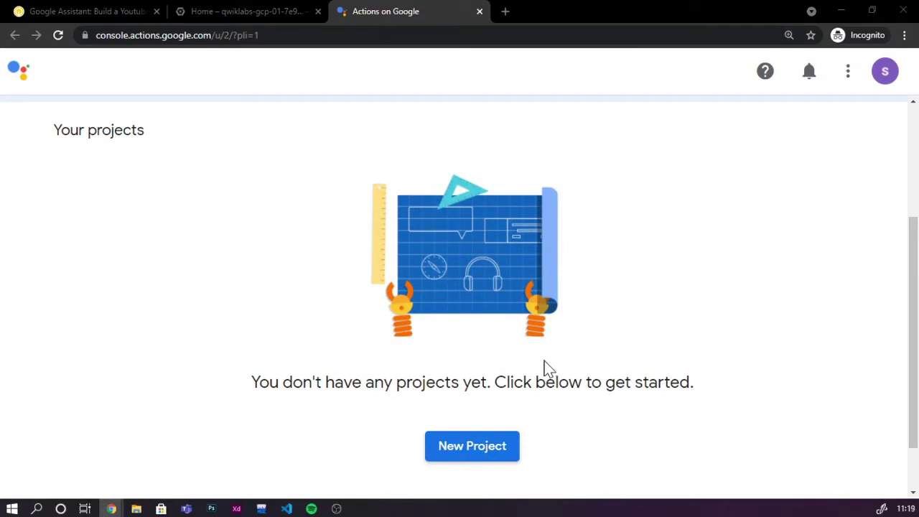
click(479, 451)
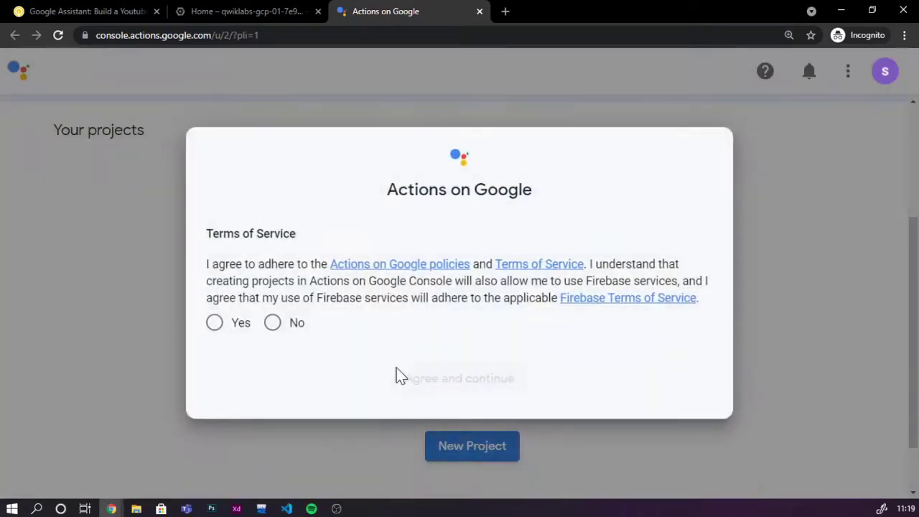
click(238, 325)
click(425, 381)
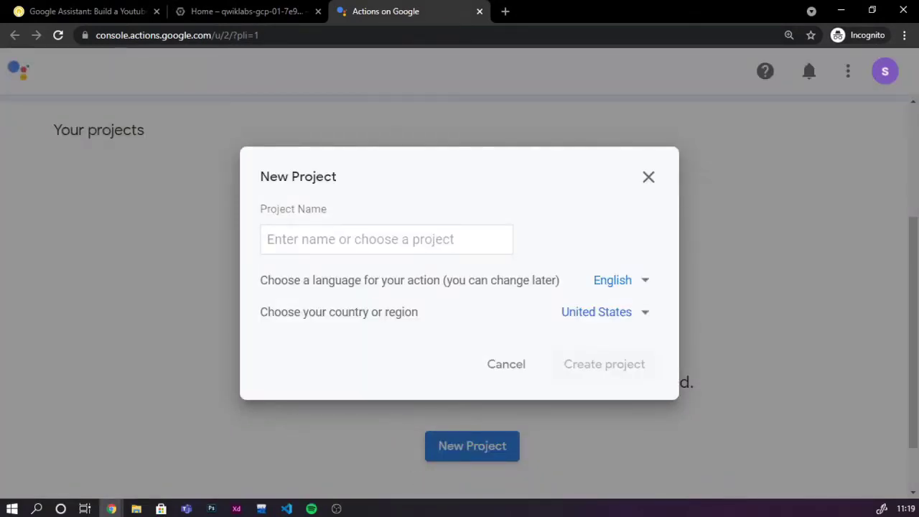
- Import the lab's Google Cloud project qwiklabs-gcp-01-7e9b3afb822b as the Actions project and open its overview
click(390, 293)
click(585, 364)
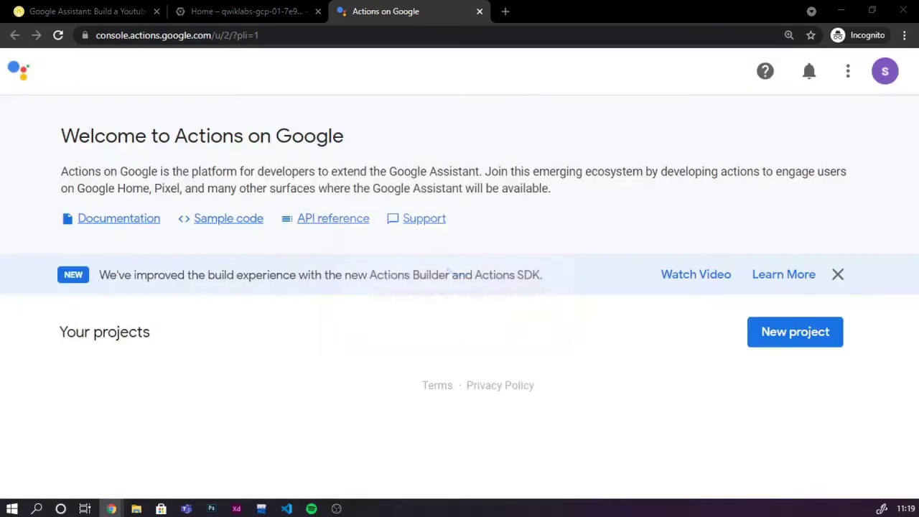
click(19, 73)
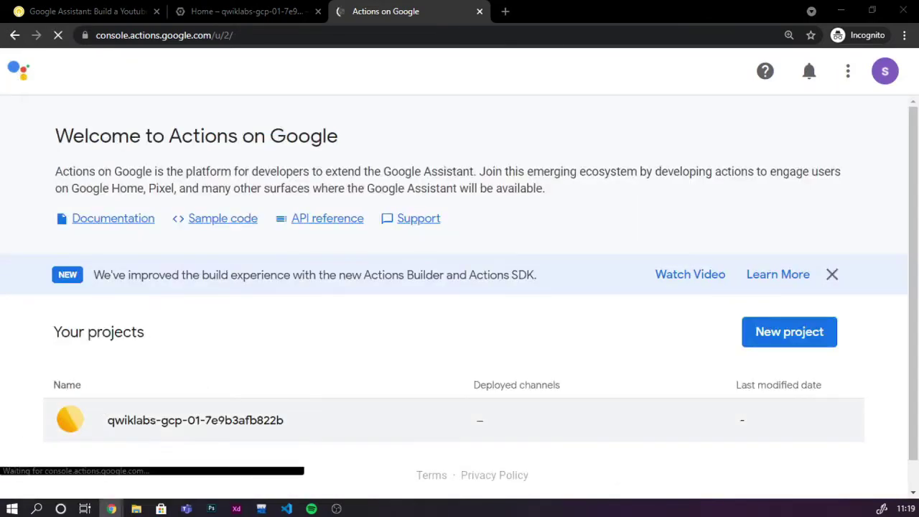
click(198, 422)
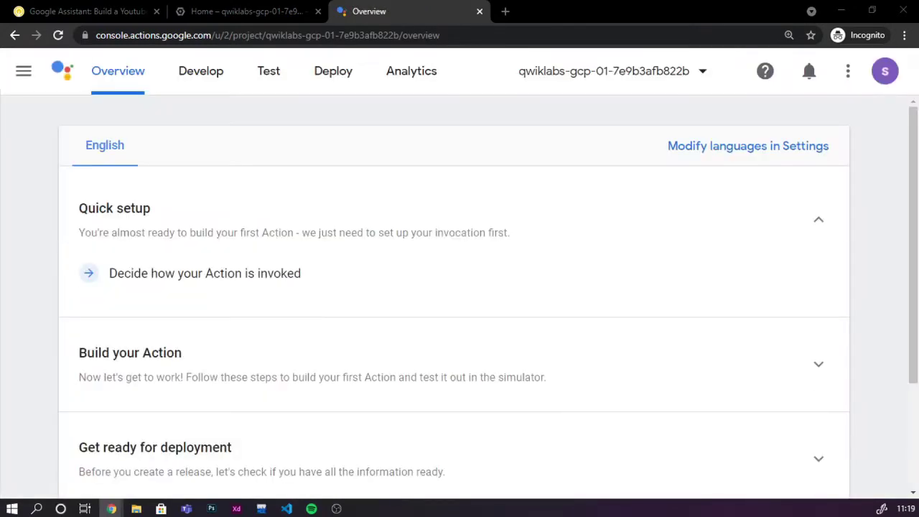
- Start building the project's first Action as a custom intent in Dialogflow
click(211, 390)
click(153, 423)
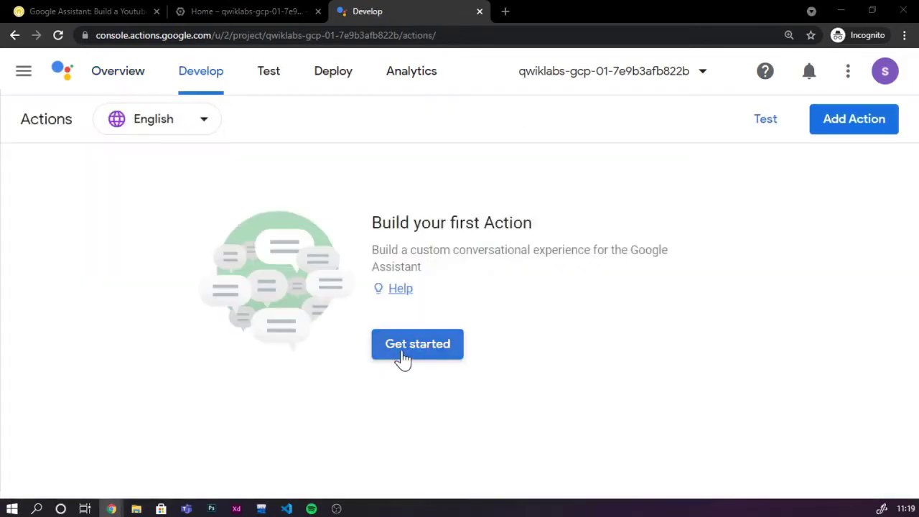
click(403, 358)
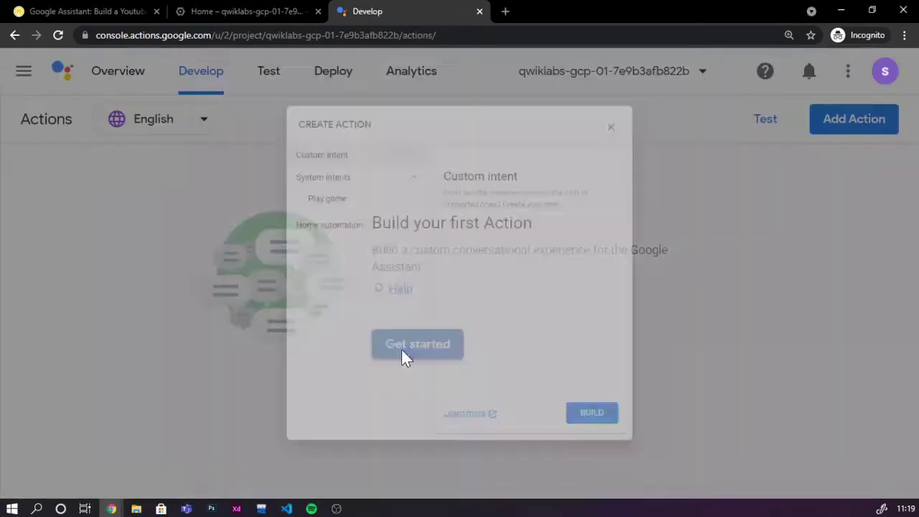
click(623, 474)
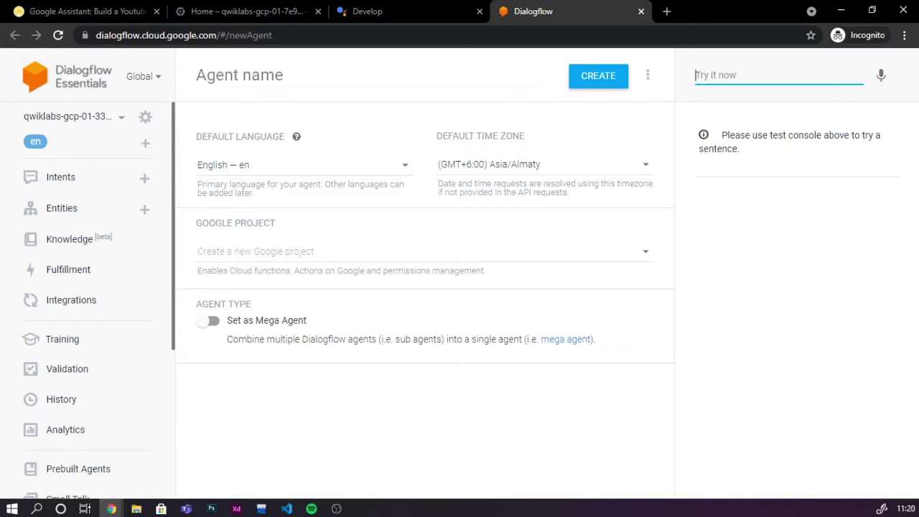
click(244, 75)
click(381, 11)
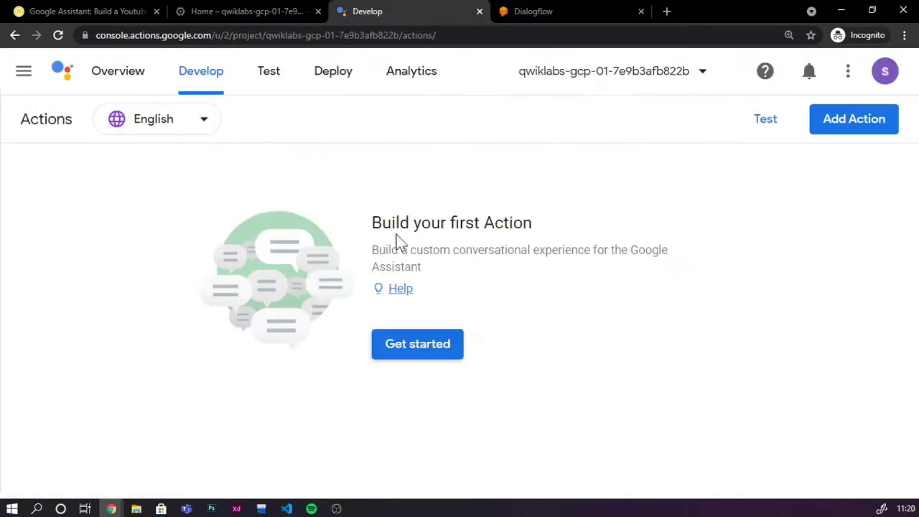
click(427, 363)
click(636, 474)
click(649, 10)
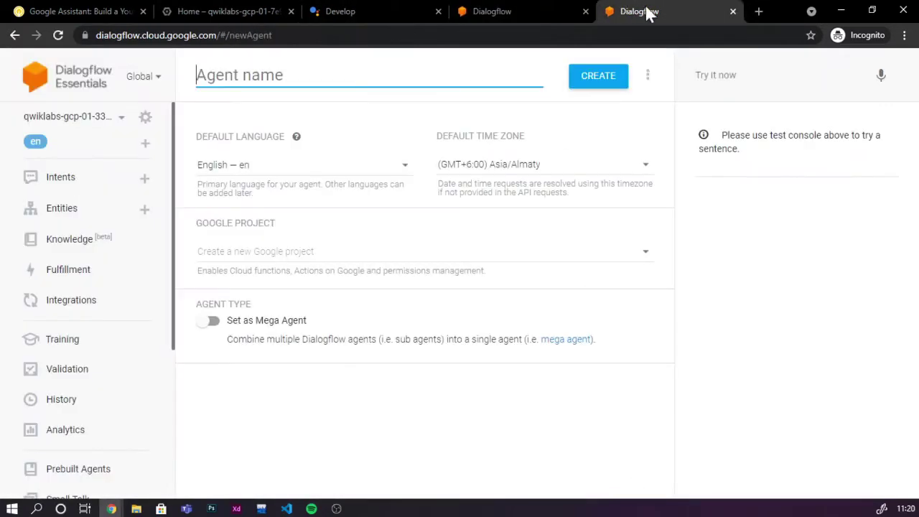
click(734, 12)
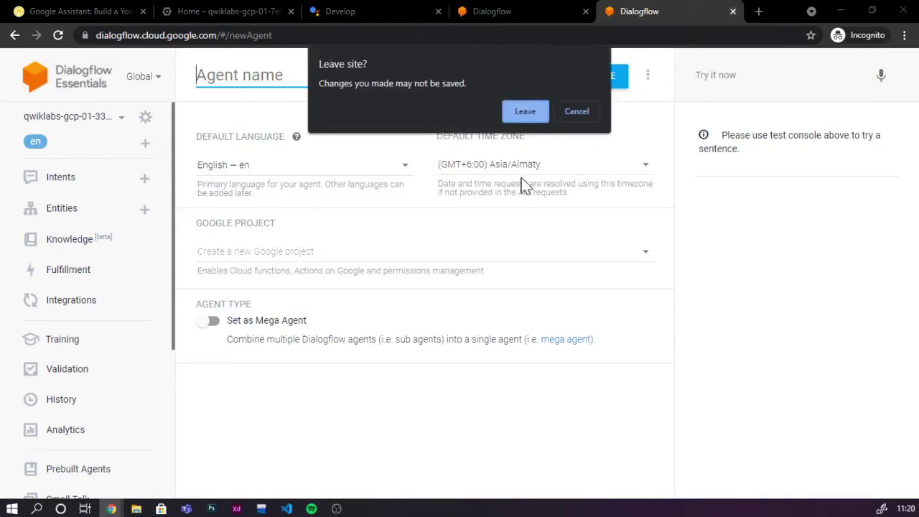
click(523, 110)
- Sign in to Dialogflow with the lab student's Google account and accept the Terms of Service
click(493, 287)
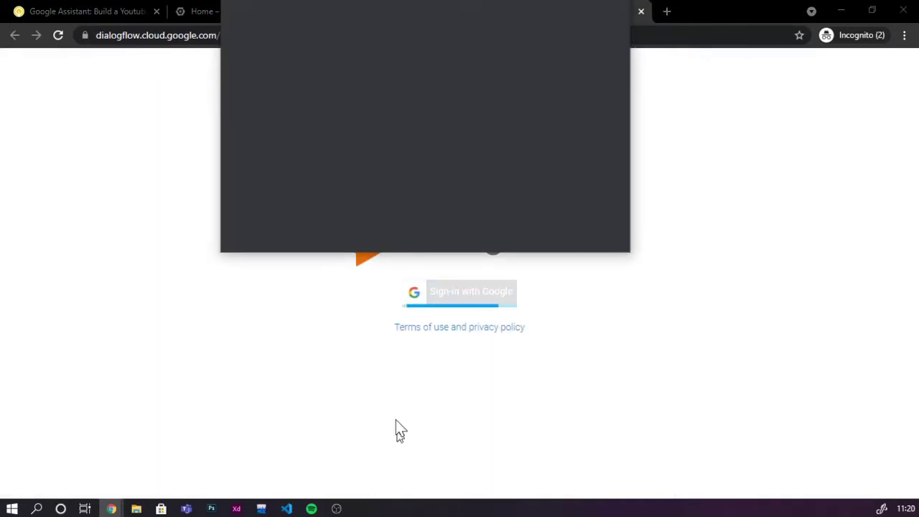
click(393, 72)
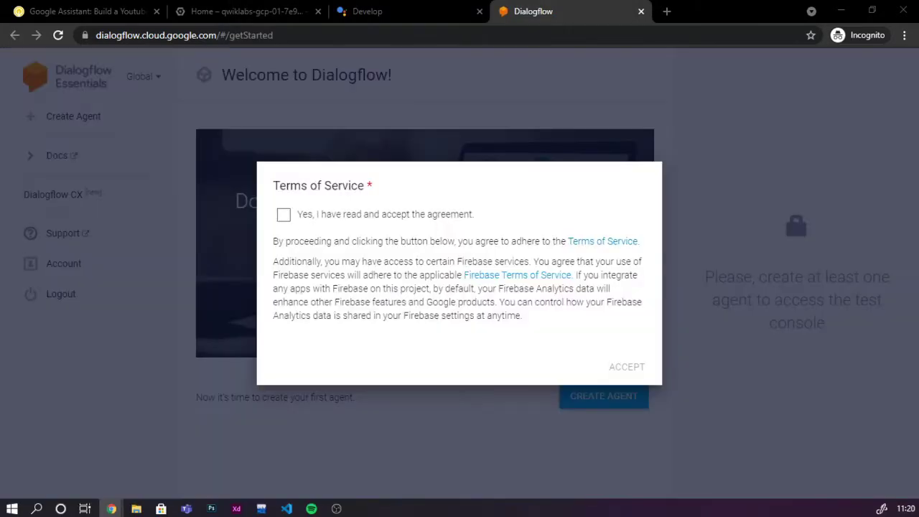
click(350, 214)
click(627, 369)
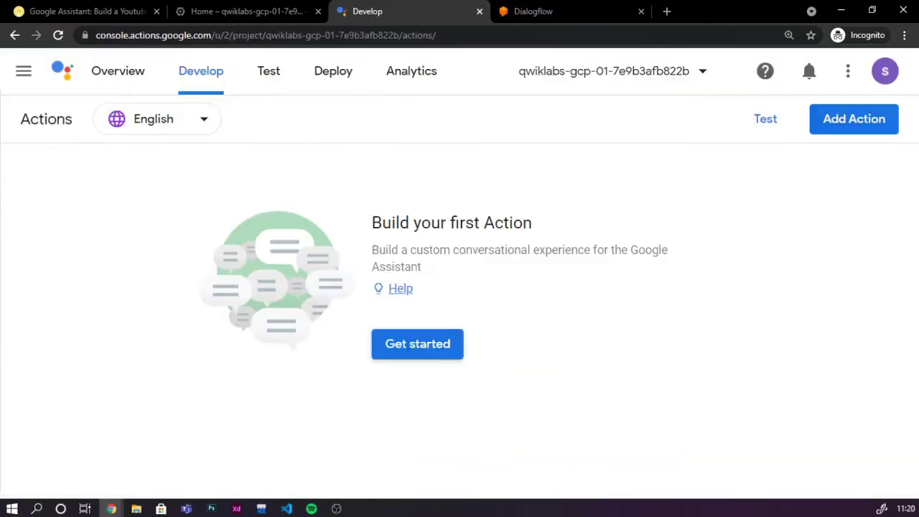
- Build the custom intent again from the Actions Console and create the Dialogflow agent linked to the lab project
click(419, 354)
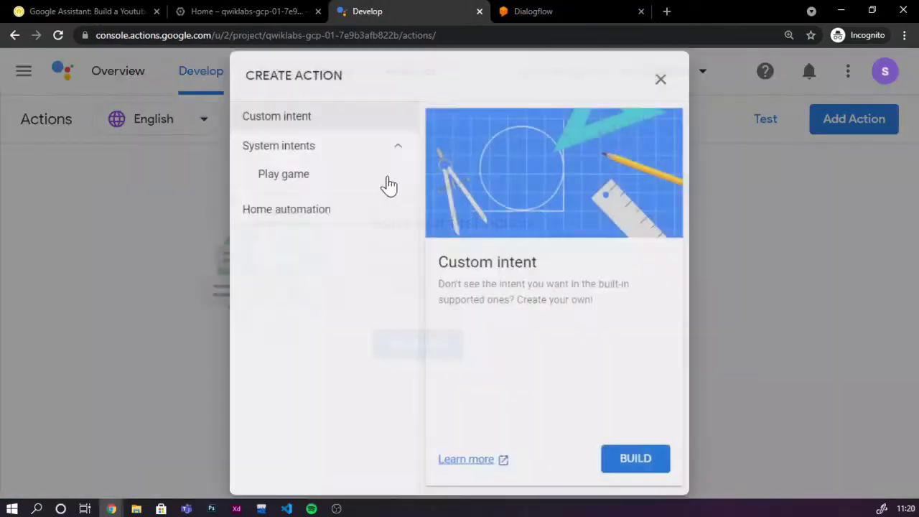
click(668, 479)
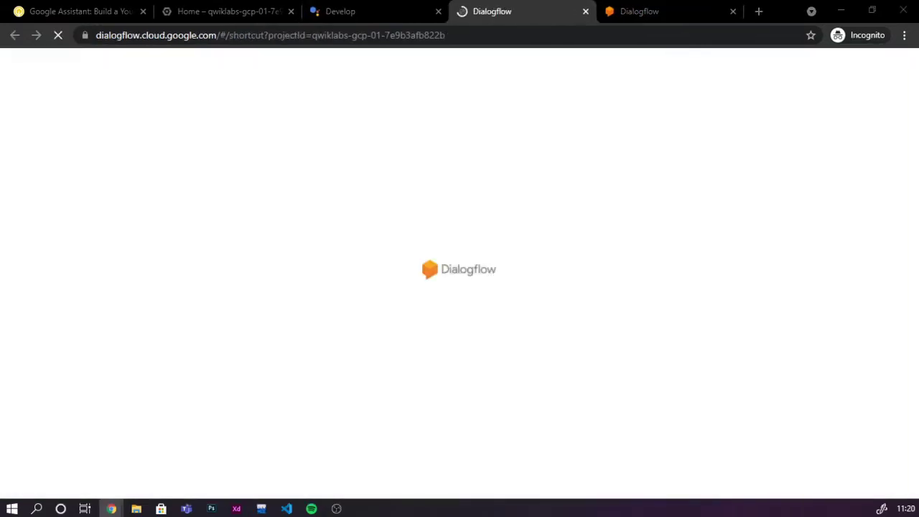
click(733, 11)
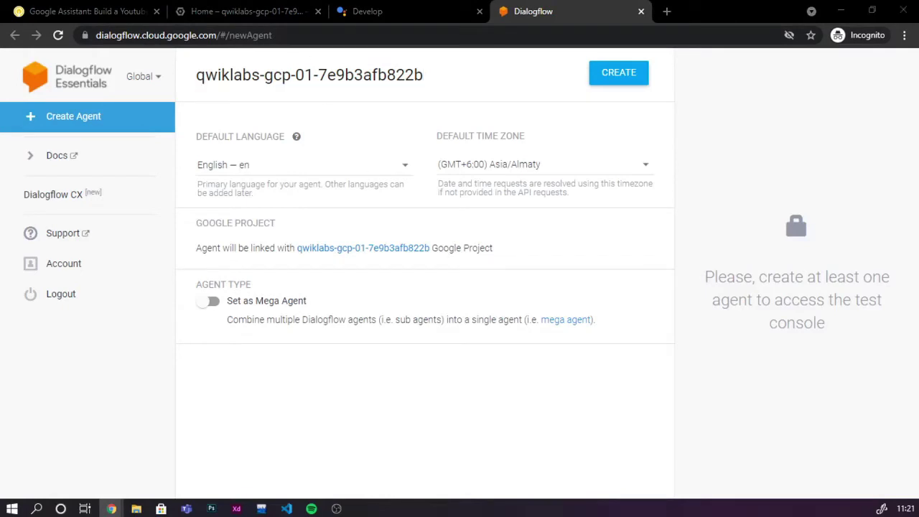
click(645, 73)
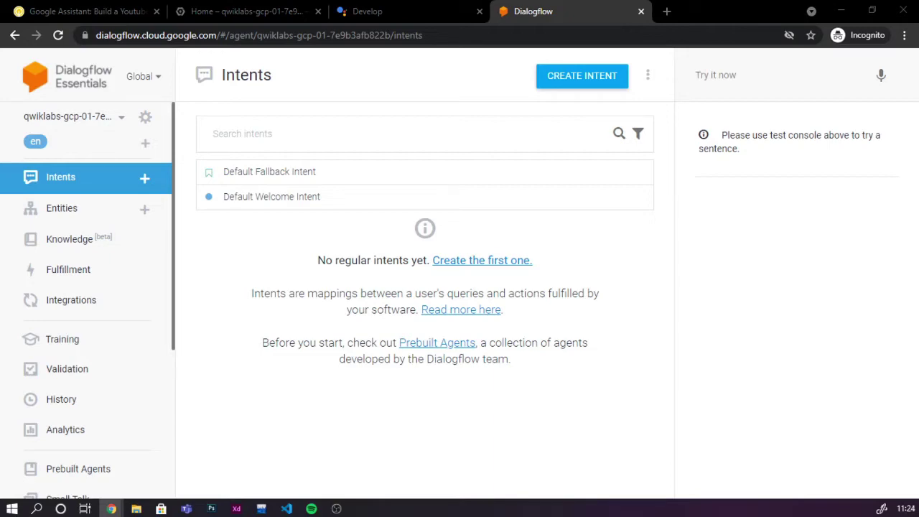
- Check the lab progress for the task "Create a Dialogflow Agent traverse from Action Project"
click(82, 10)
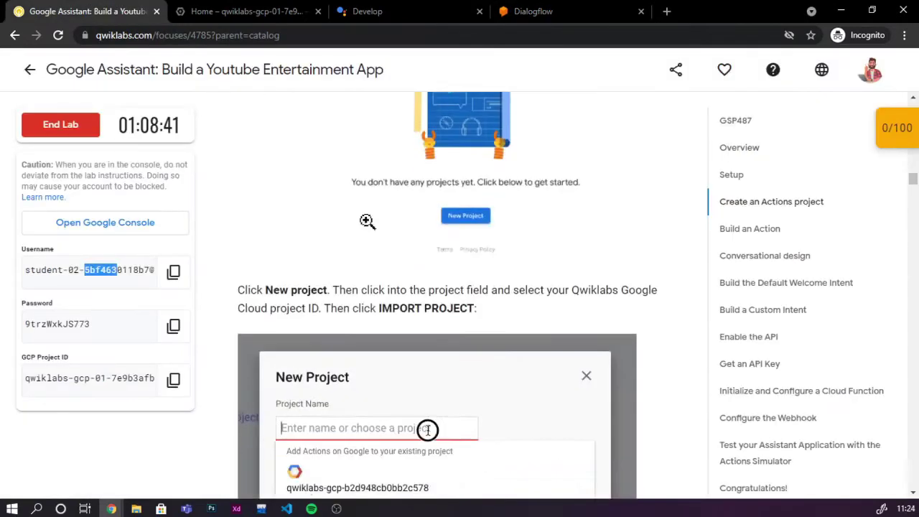
scroll(365, 220, down, 10)
scroll(447, 279, down, 6)
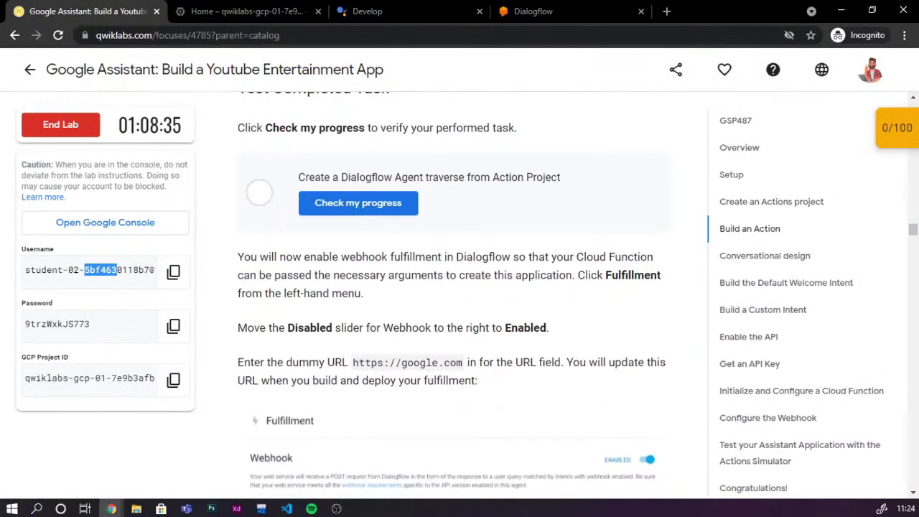
click(374, 207)
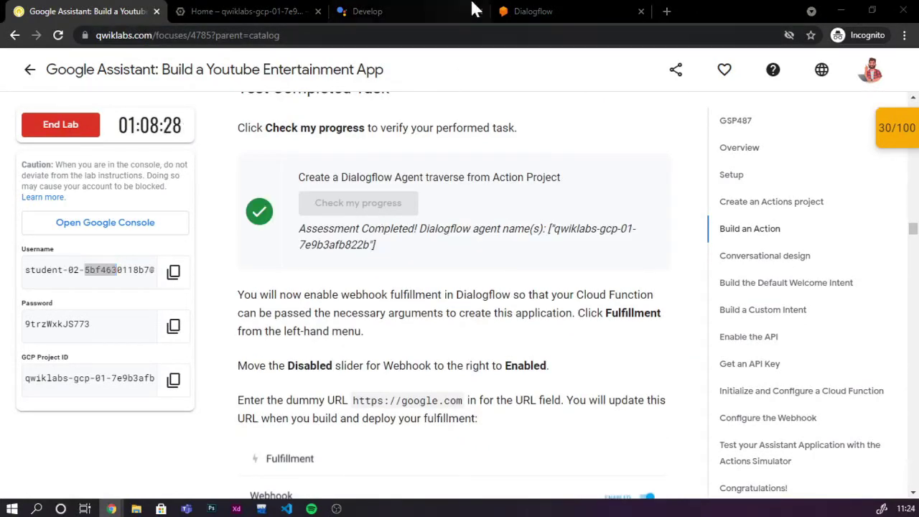
- Enable the webhook in the Dialogflow agent's Fulfillment settings
click(507, 11)
click(72, 269)
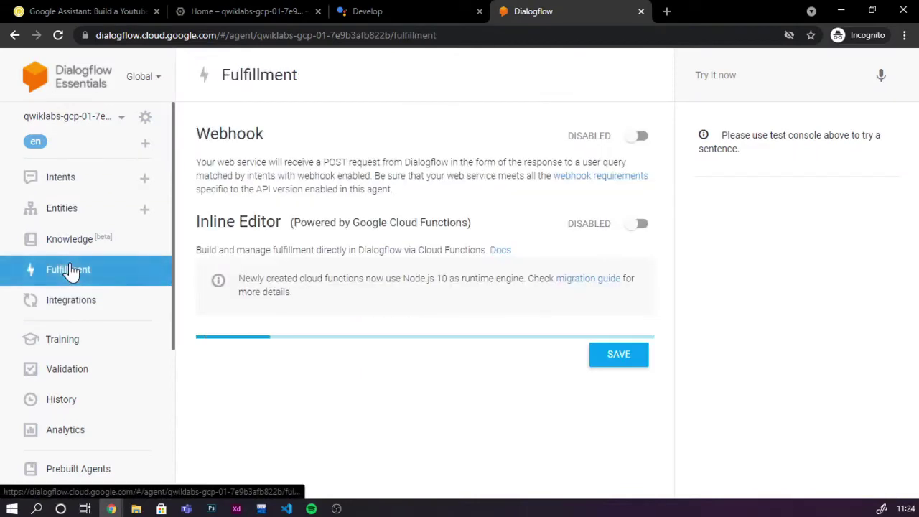
click(630, 136)
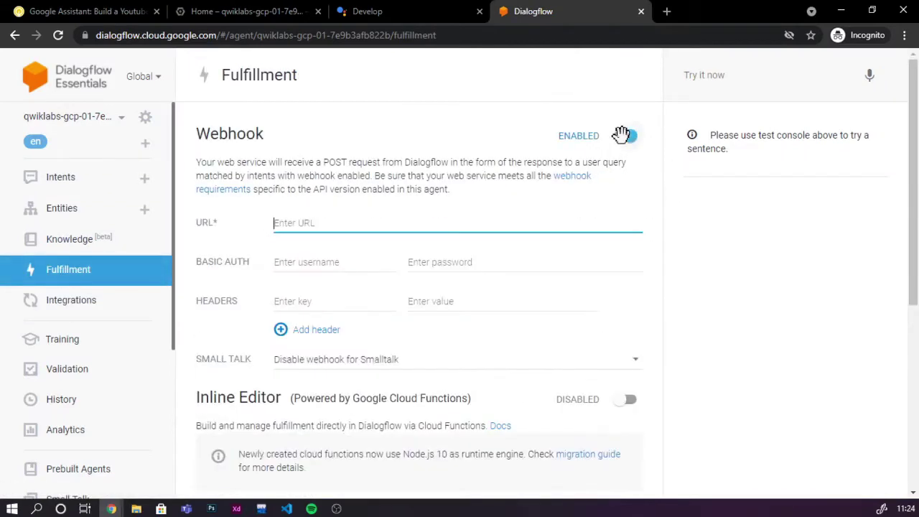
key(ctrl+1)
scroll(473, 206, down, 2)
drag(353, 264, 465, 265)
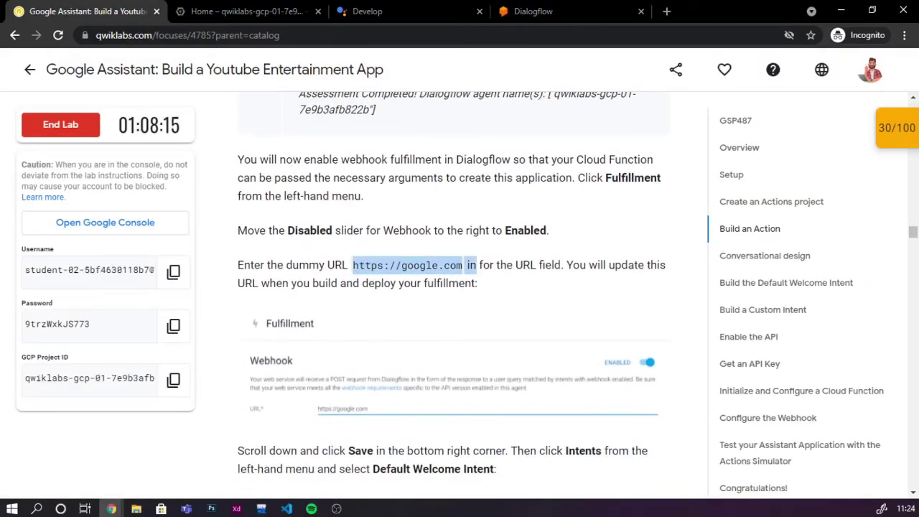
key(ctrl+c)
click(558, 15)
key(ctrl+v)
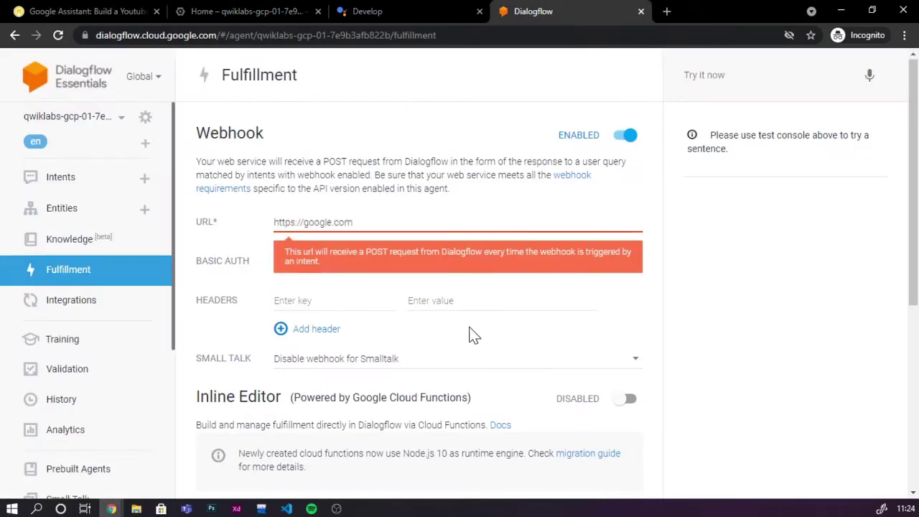
scroll(468, 333, down, 5)
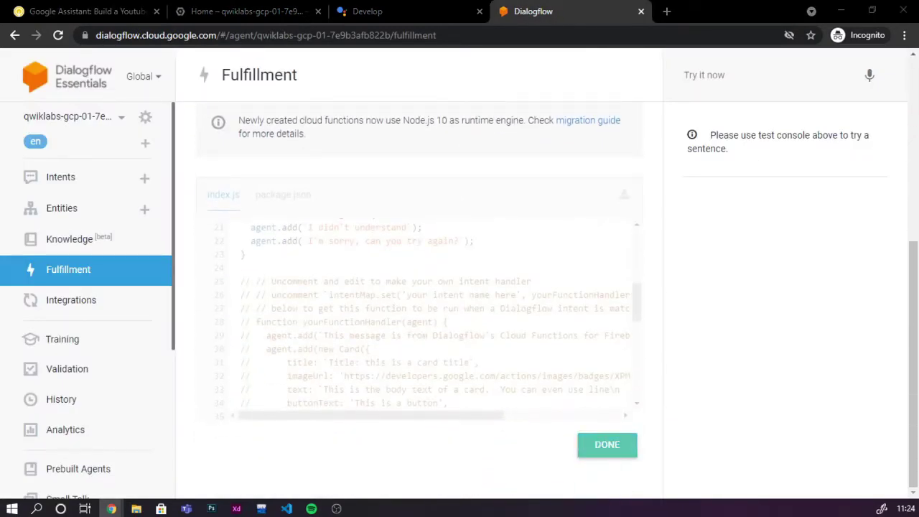
- Delete the Default Welcome Intent's default text responses and add an empty text response in their place
click(37, 187)
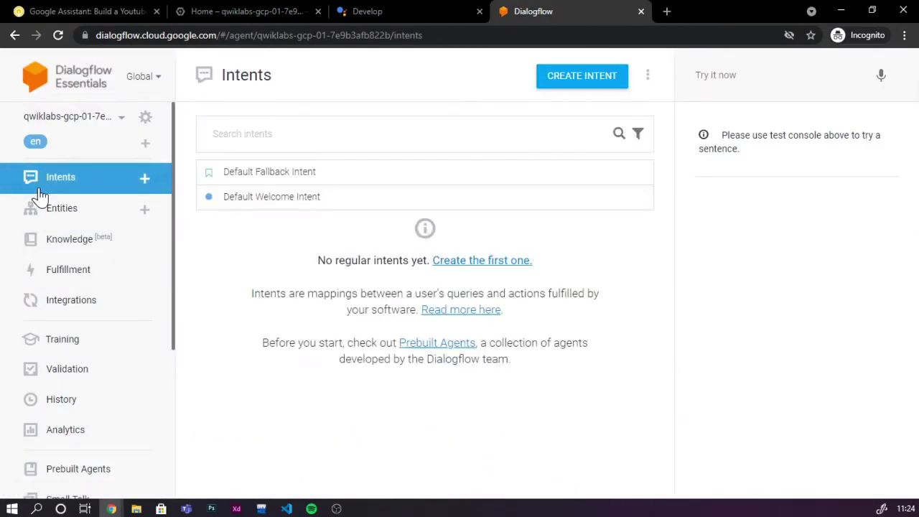
click(239, 202)
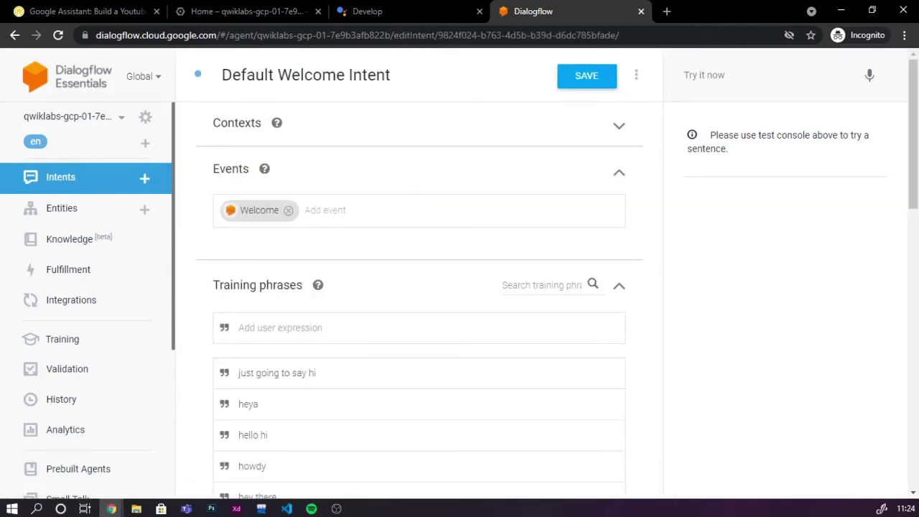
scroll(427, 297, down, 7)
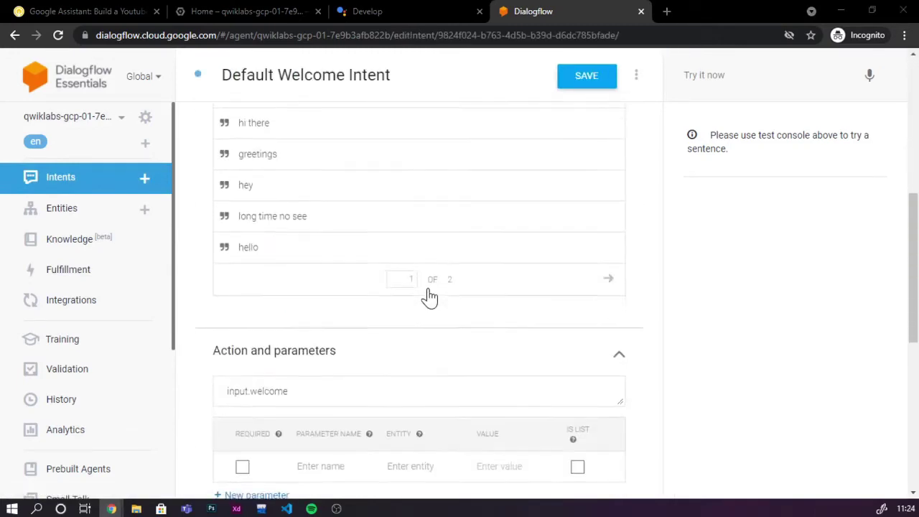
scroll(426, 298, up, 3)
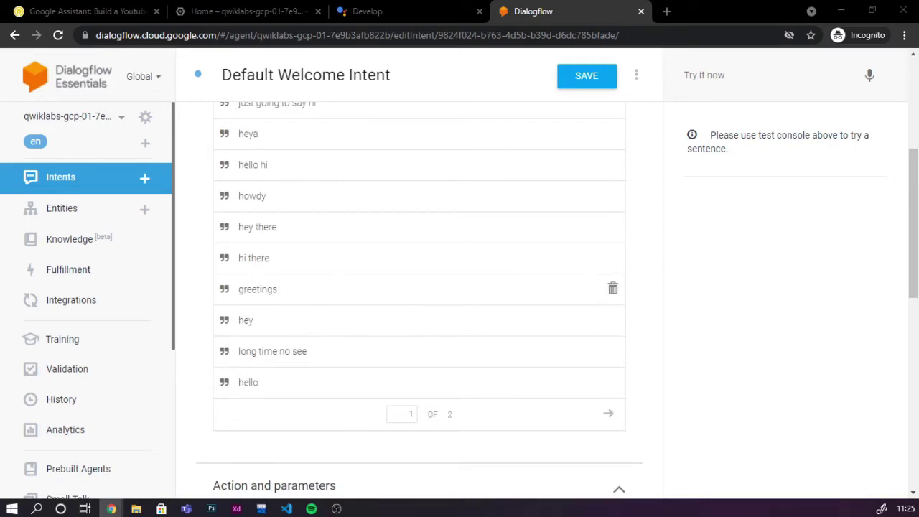
scroll(420, 297, down, 8)
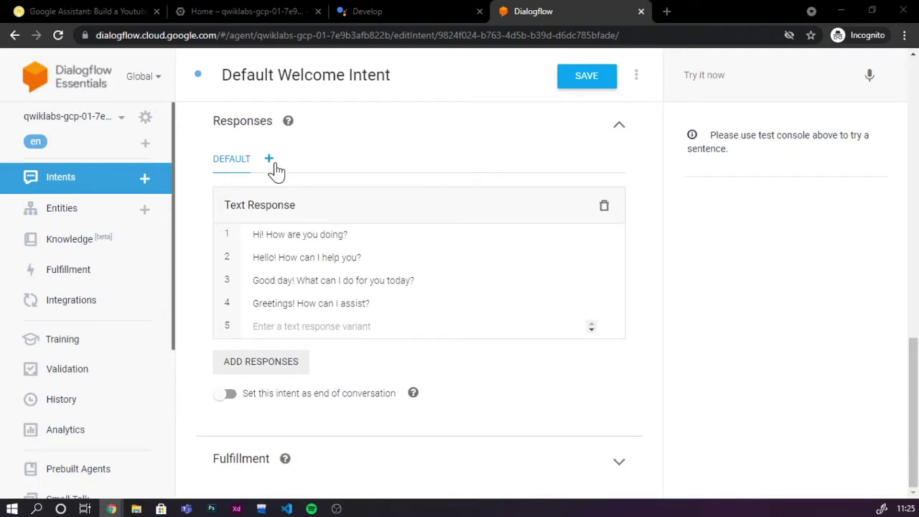
click(605, 208)
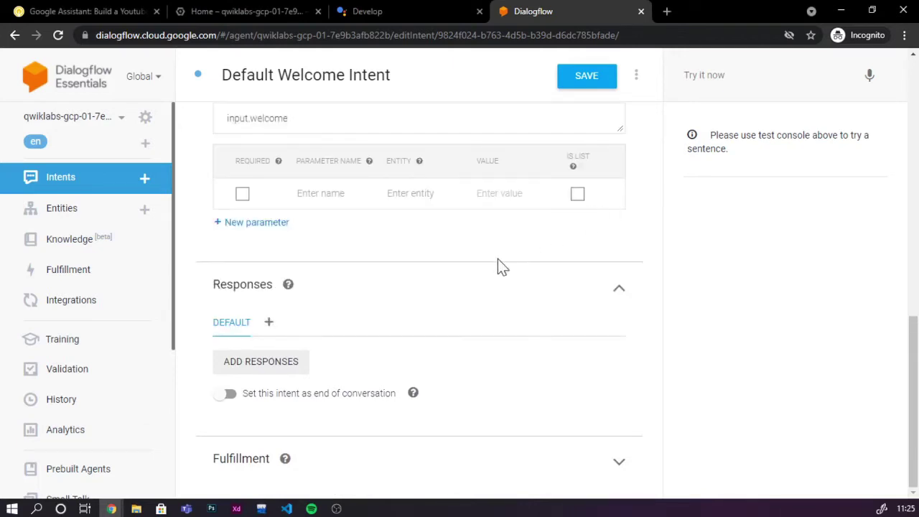
click(270, 363)
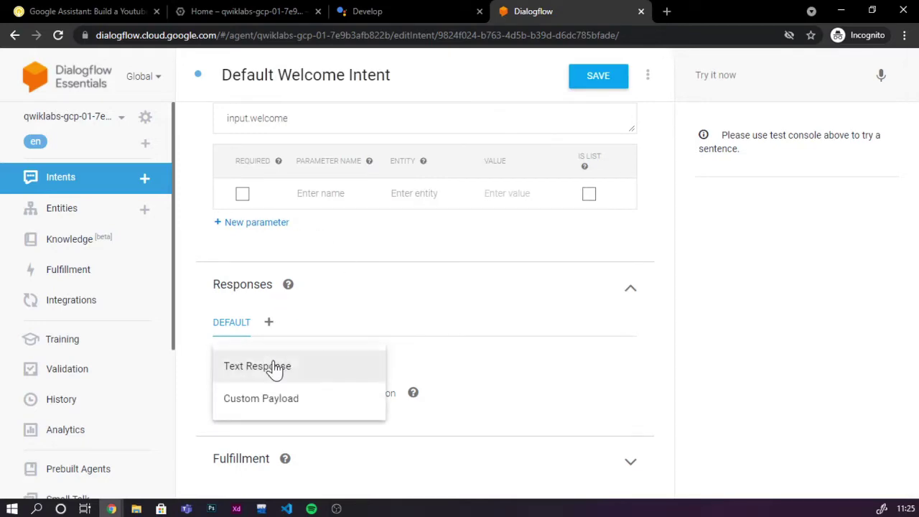
click(272, 364)
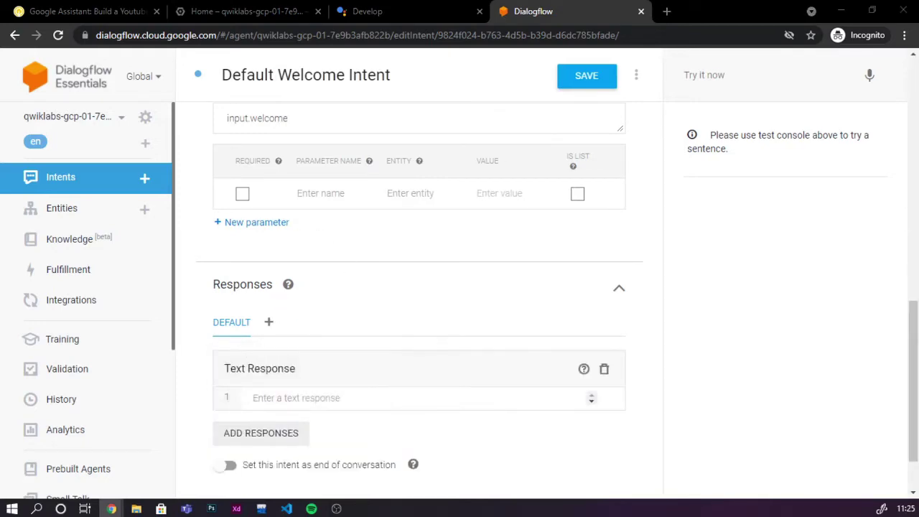
- Enter the lab's response "Hello there and welcome to Youtube Entertainment! What artist are you searching for?" and save the Default Welcome Intent
key(ctrl+1)
scroll(459, 253, up, 15)
scroll(503, 270, down, 10)
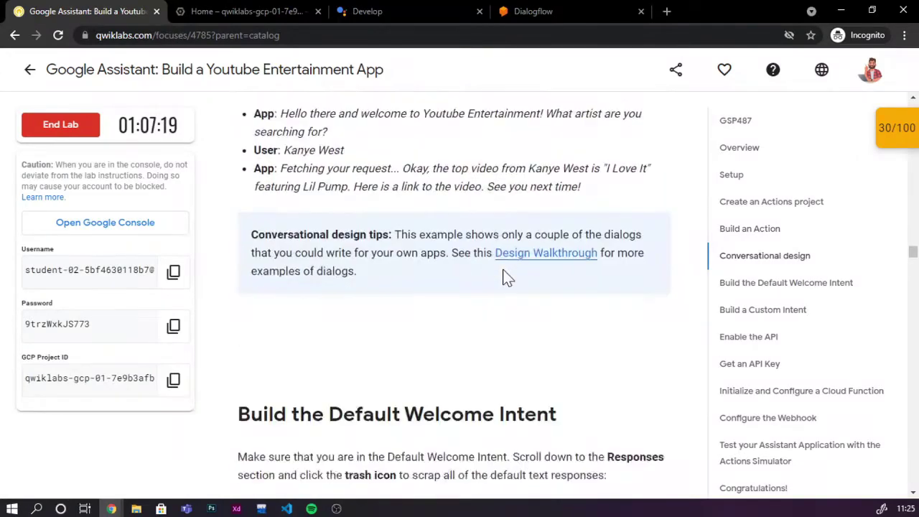
scroll(467, 300, down, 2)
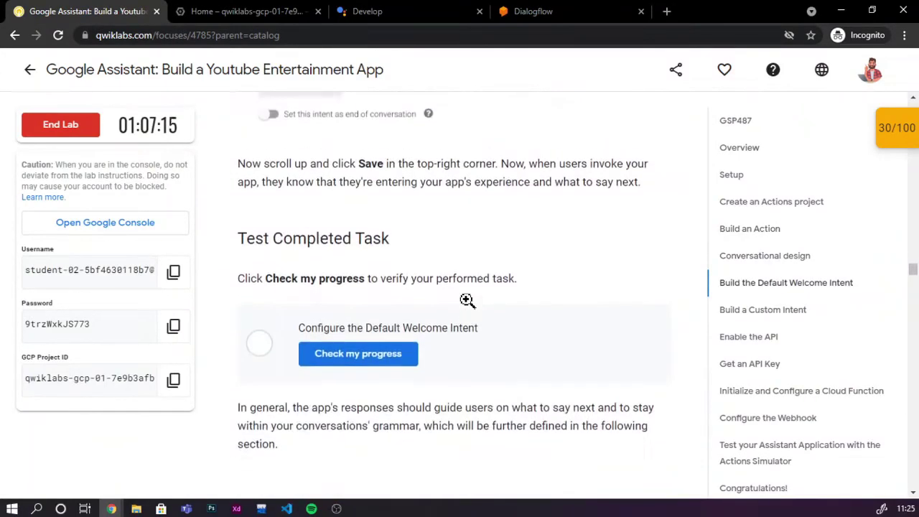
scroll(467, 301, up, 5)
drag(617, 277, 648, 298)
key(ctrl+c)
click(528, 11)
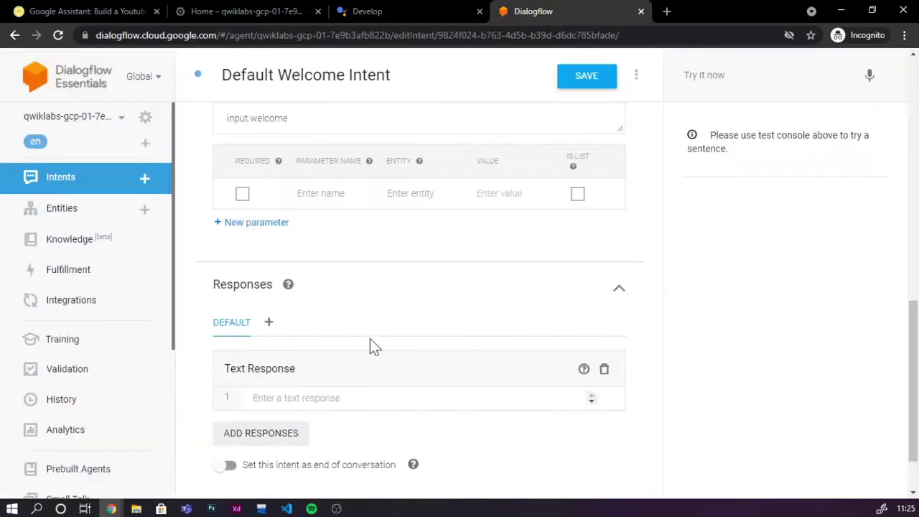
click(344, 398)
key(ctrl+v)
scroll(417, 302, down, 2)
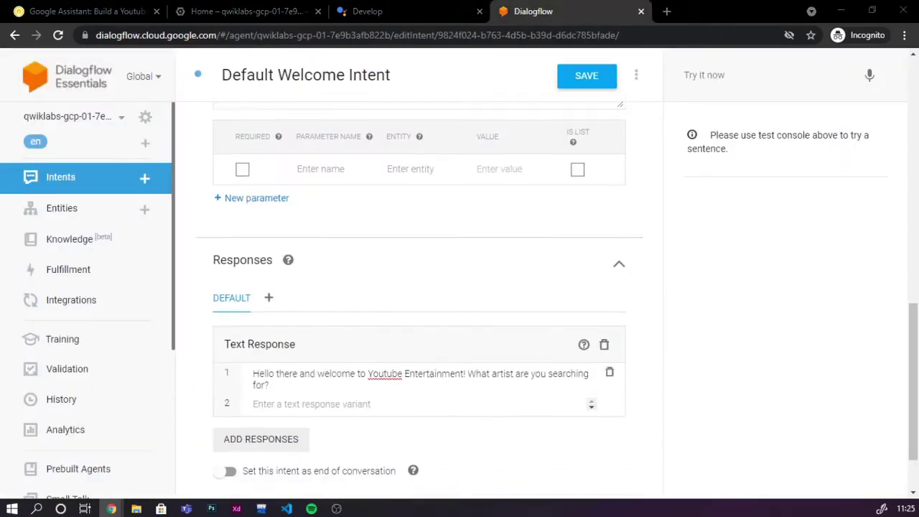
click(564, 87)
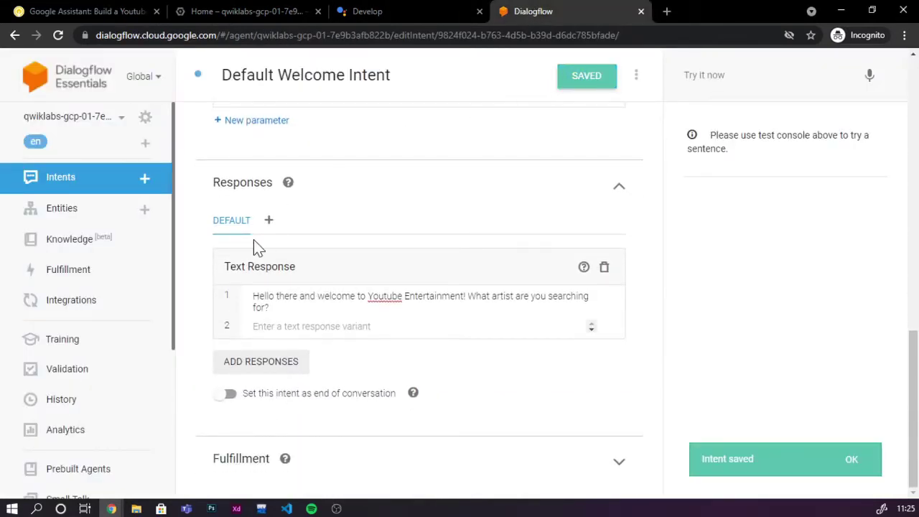
- Check the lab progress for the task "Configure the Default Welcome Intent" and go on to the custom intent instructions
click(86, 10)
scroll(336, 359, down, 5)
click(335, 415)
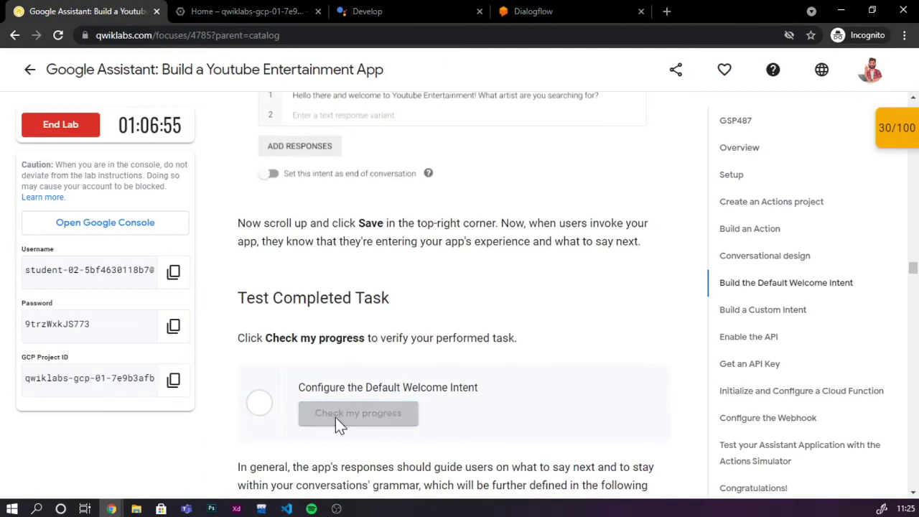
scroll(381, 405, down, 1)
scroll(381, 404, down, 5)
- Create a new intent in the Dialogflow agent and name it "youtube"
click(530, 11)
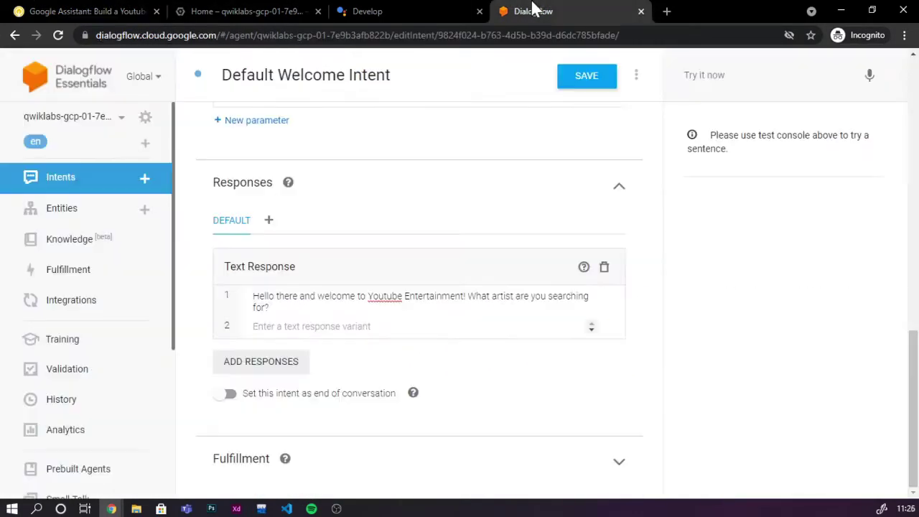
click(141, 183)
click(86, 10)
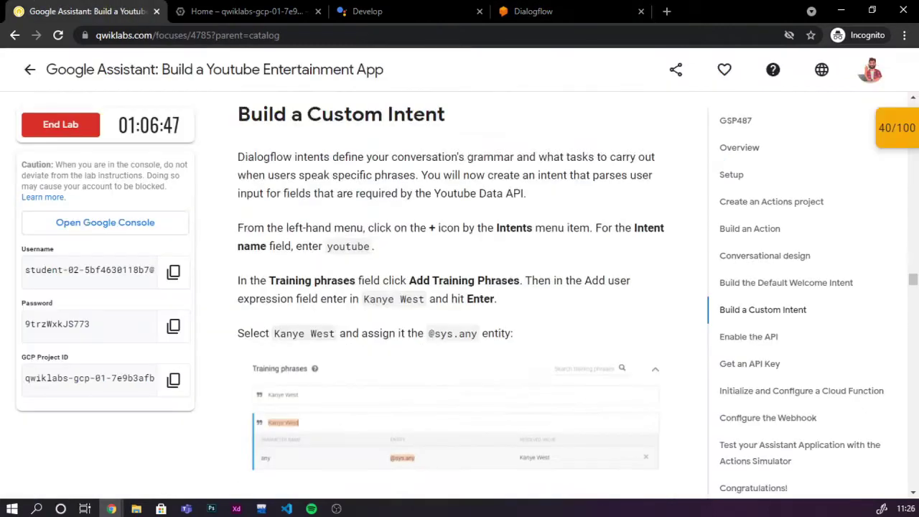
scroll(329, 185, down, 2)
drag(372, 195, 370, 214)
key(ctrl+c)
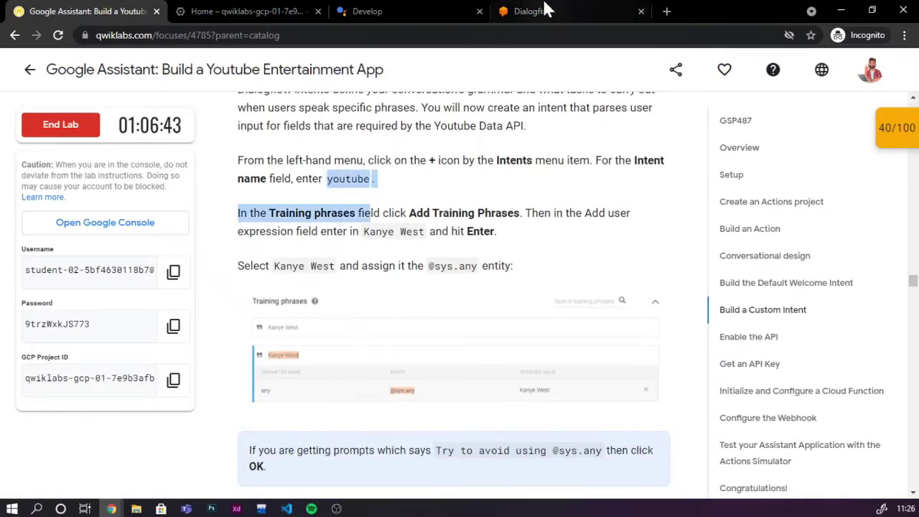
click(531, 10)
key(ctrl+v)
scroll(337, 309, down, 1)
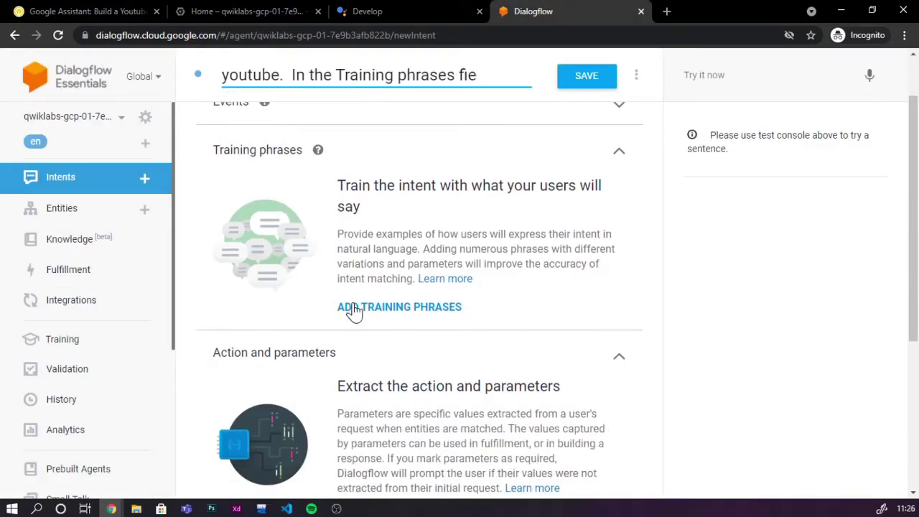
scroll(353, 311, up, 1)
key(ctrl+shift+Left)
key(ctrl+shift+Left)
key(ctrl+shift+Left)
key(ctrl+shift+Left)
key(ctrl+shift+Left)
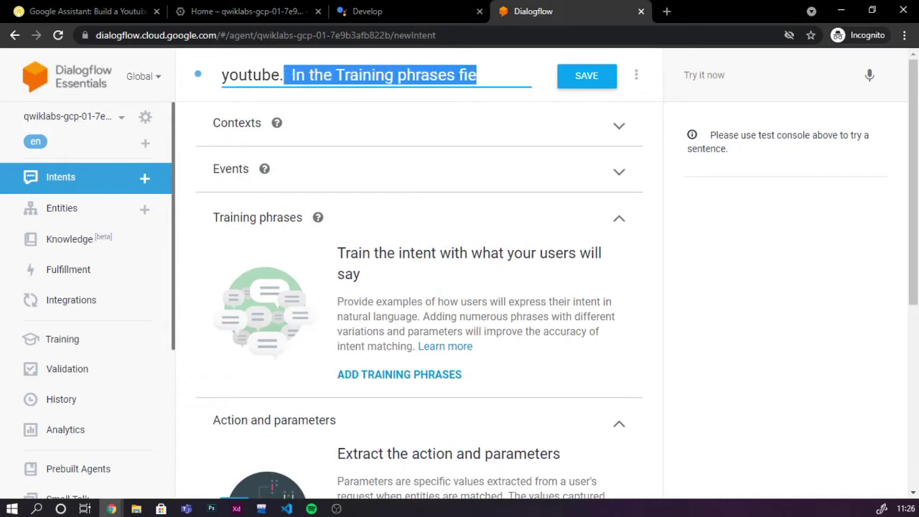
key(BackSpace)
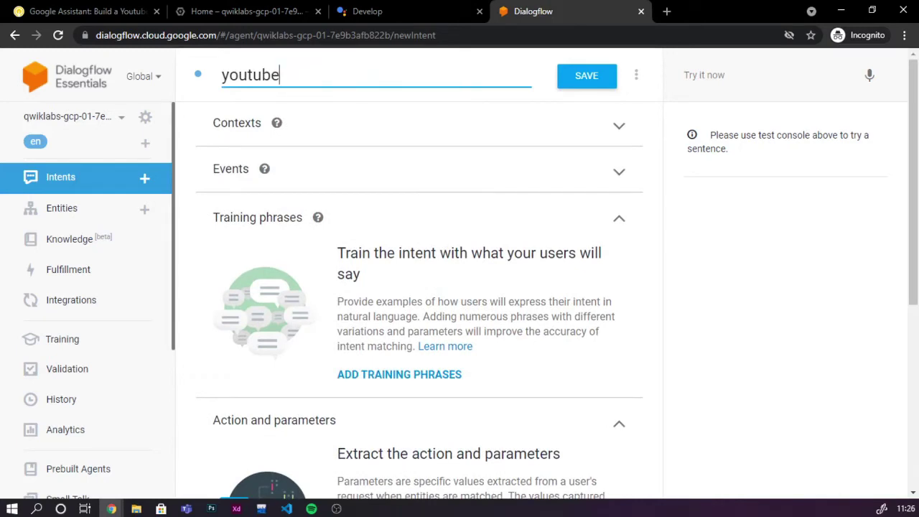
- Add "Kanye West" from the lab instructions as a training phrase of the youtube intent
click(379, 376)
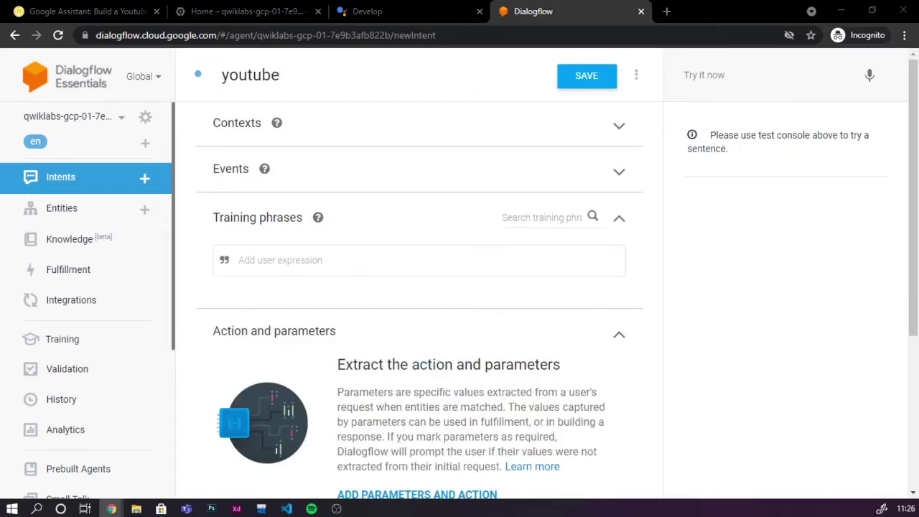
key(ctrl+1)
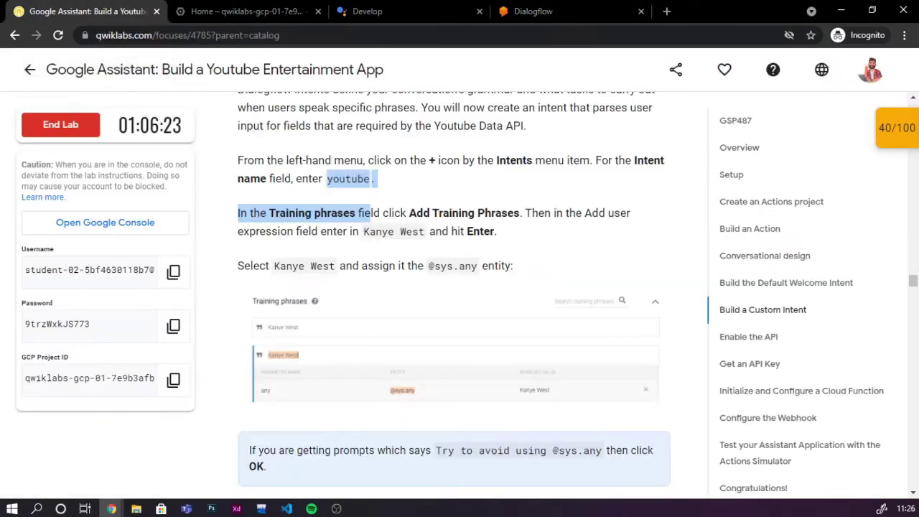
drag(363, 232, 424, 232)
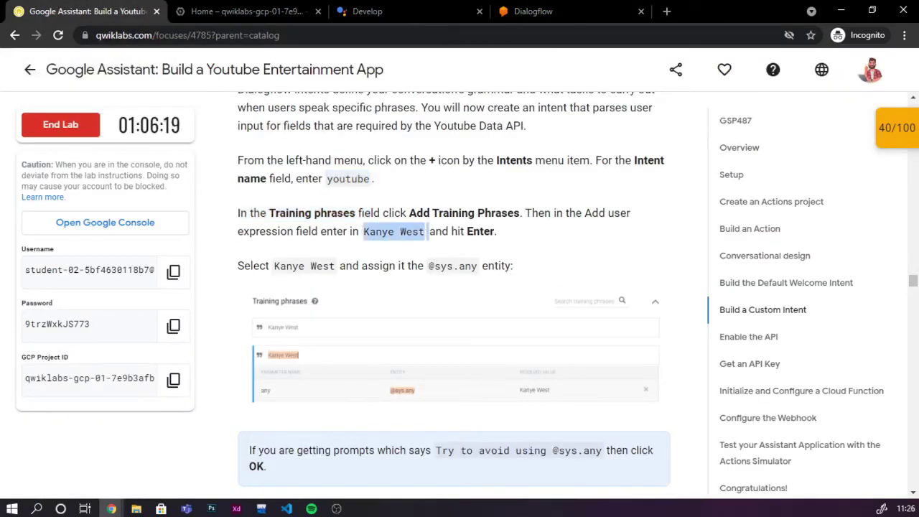
key(ctrl+4)
click(294, 260)
key(ctrl+v)
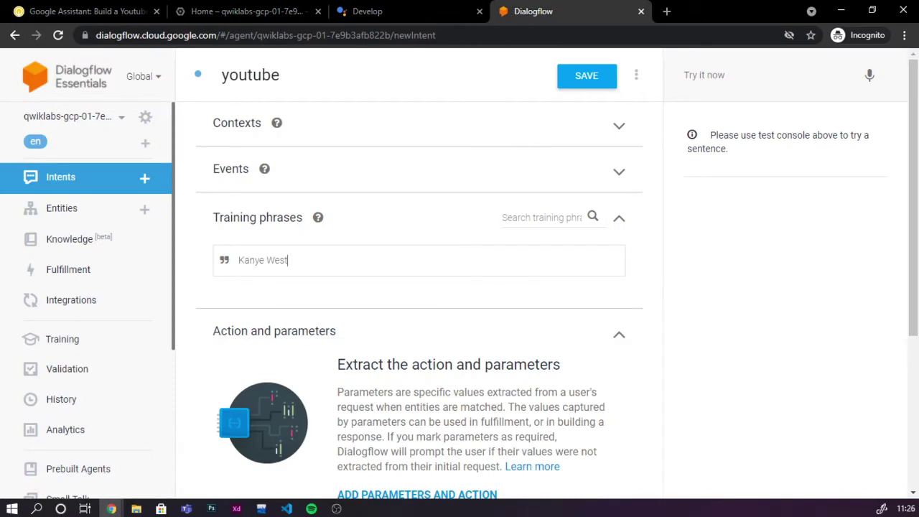
drag(288, 260, 238, 261)
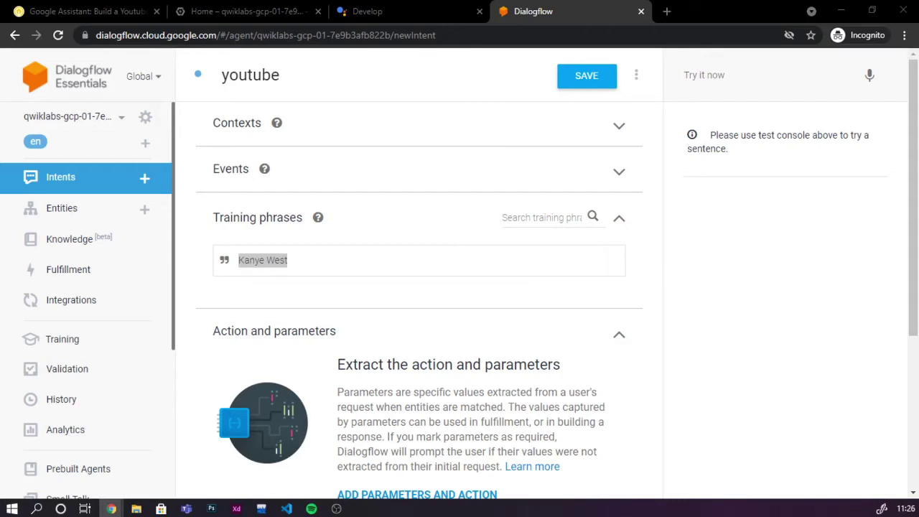
click(224, 260)
drag(239, 260, 289, 262)
click(257, 321)
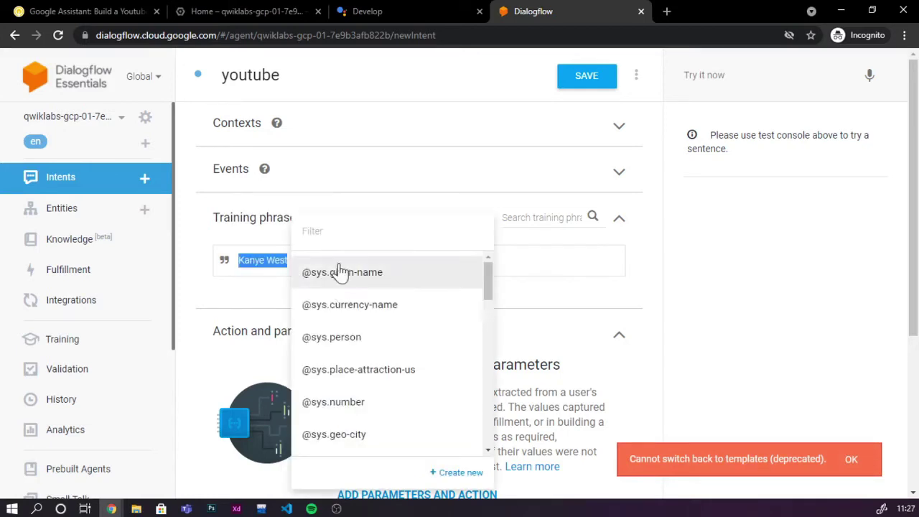
text(sys.any)
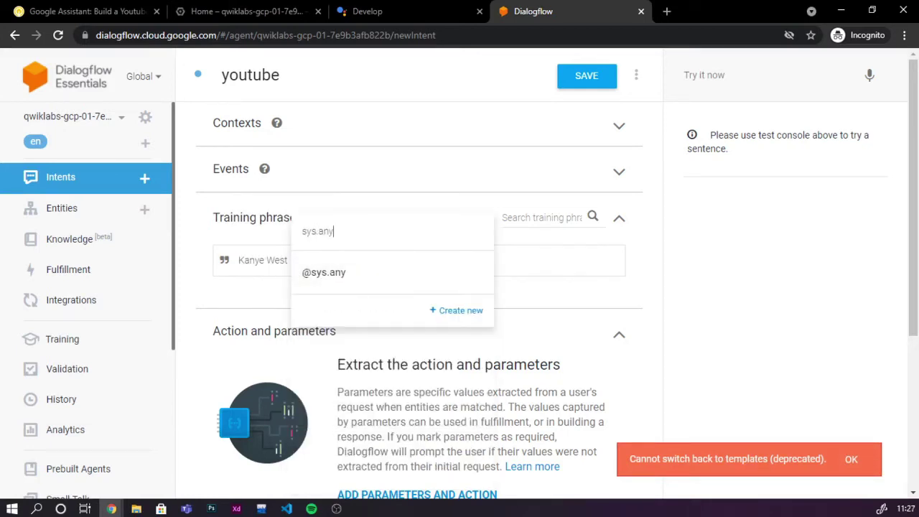
click(344, 273)
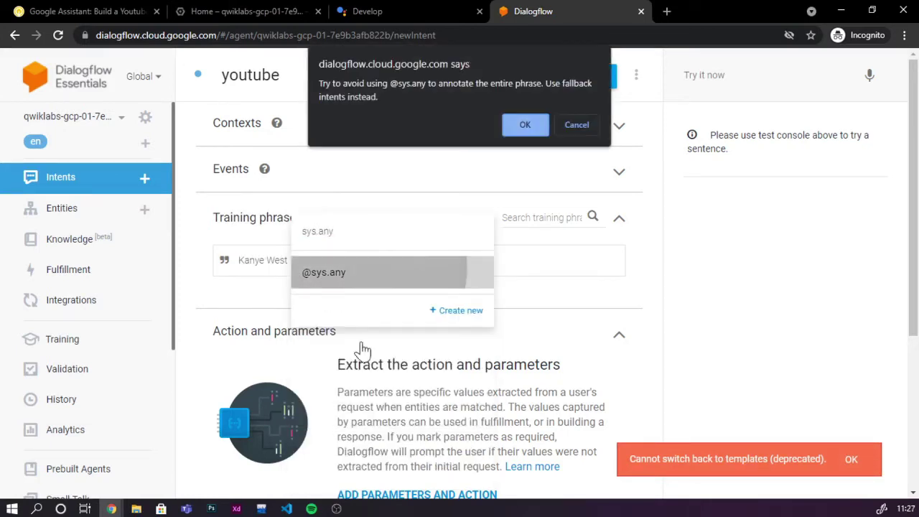
click(523, 126)
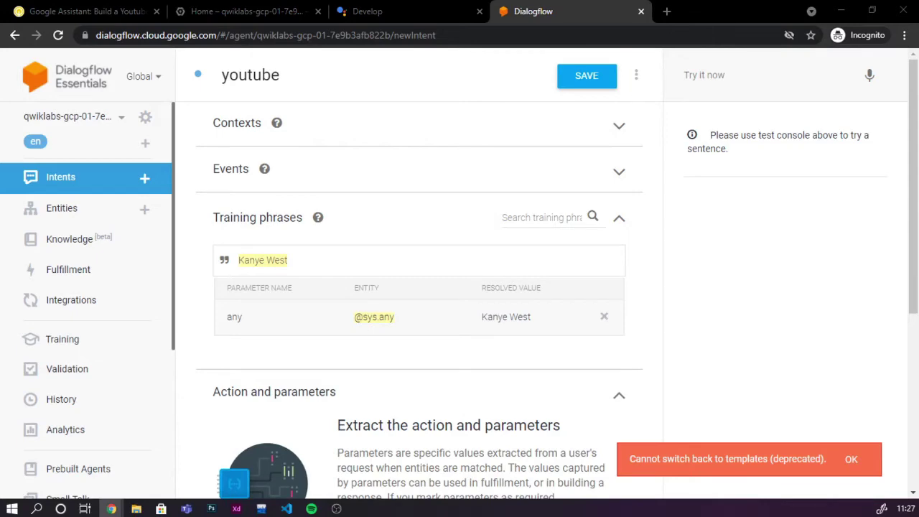
scroll(390, 384, down, 1)
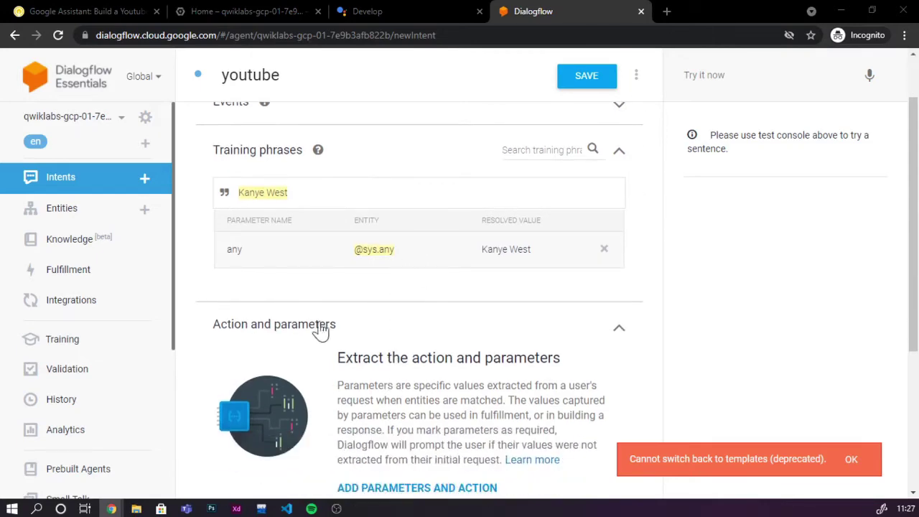
scroll(460, 333, down, 1)
scroll(460, 334, up, 2)
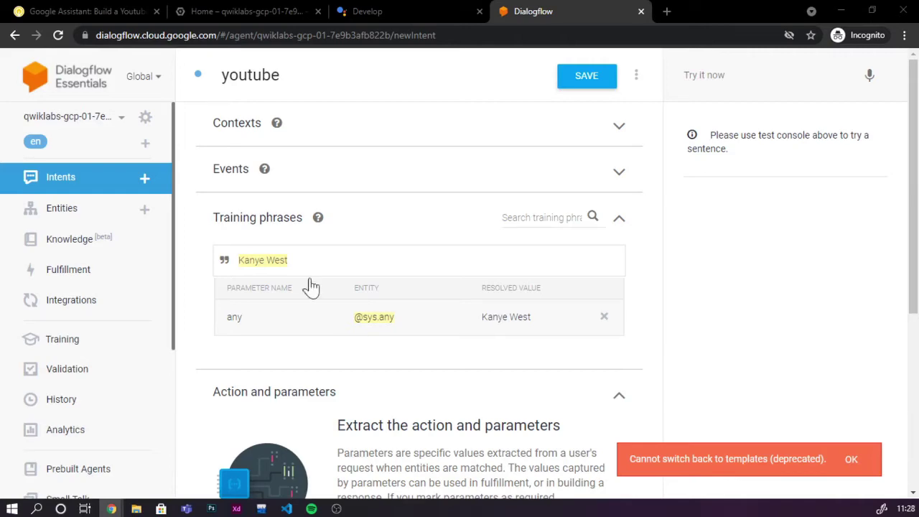
click(45, 10)
scroll(402, 257, down, 5)
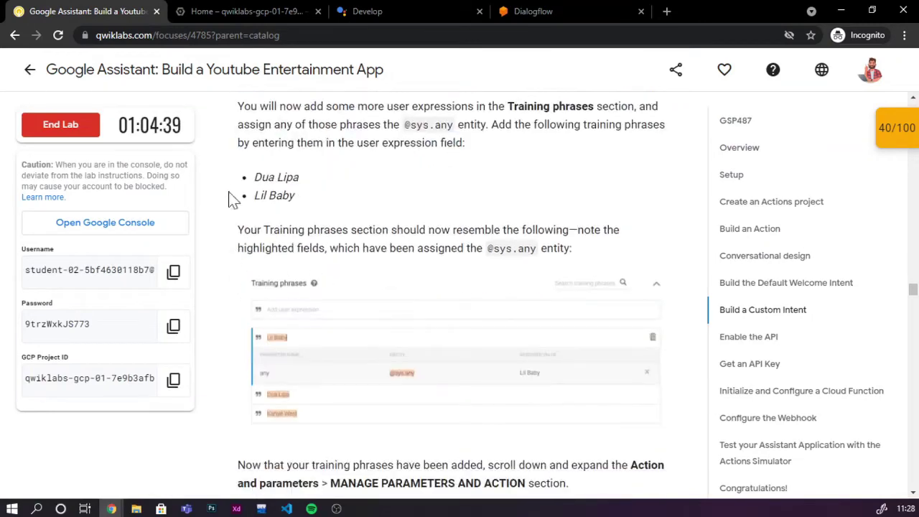
drag(253, 177, 303, 176)
key(ctrl+c)
click(533, 10)
click(352, 253)
key(ctrl+v)
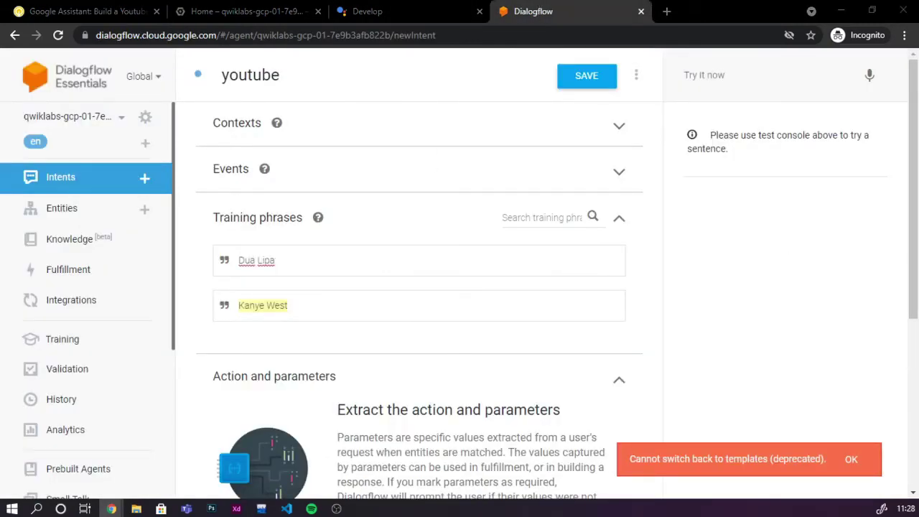
mouse_move(277, 261)
mouse_down()
mouse_move(228, 254)
mouse_move(276, 261)
mouse_up()
click(240, 261)
click(345, 284)
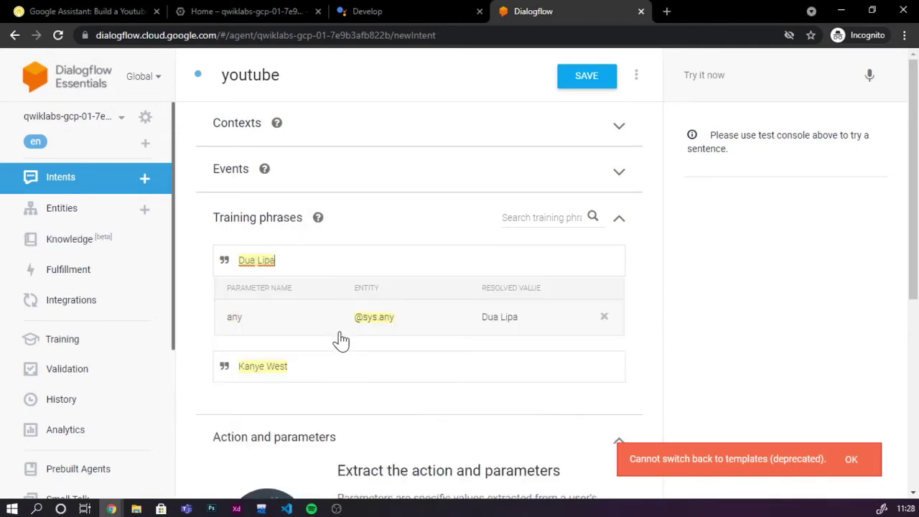
click(127, 9)
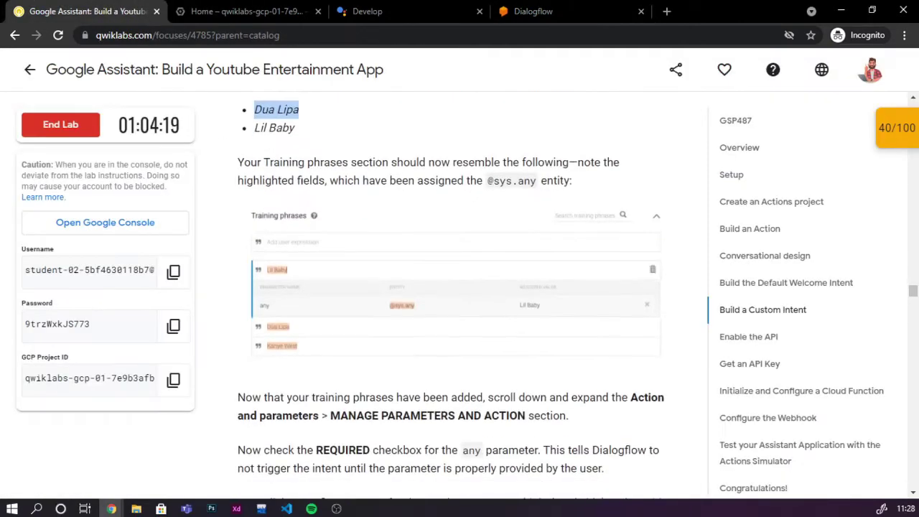
drag(254, 128, 295, 128)
key(ctrl+c)
click(534, 11)
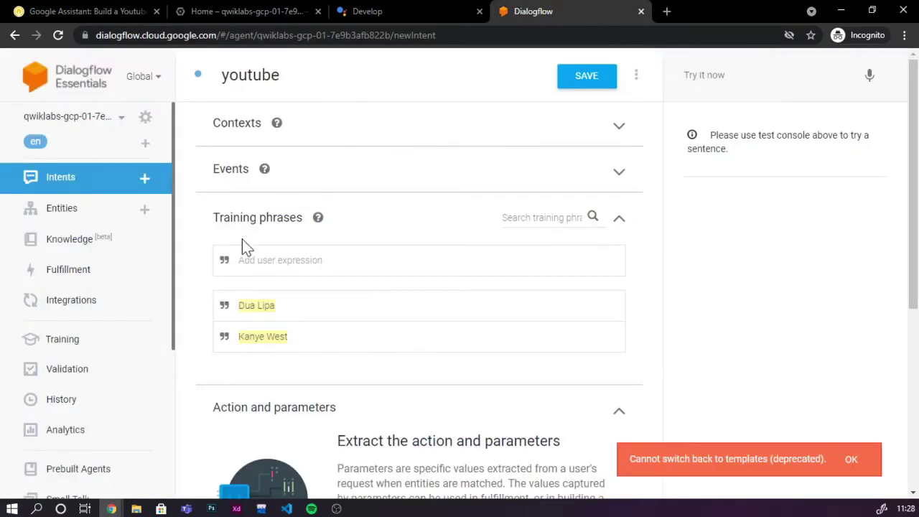
click(244, 260)
key(ctrl+v)
drag(238, 260, 271, 260)
click(312, 273)
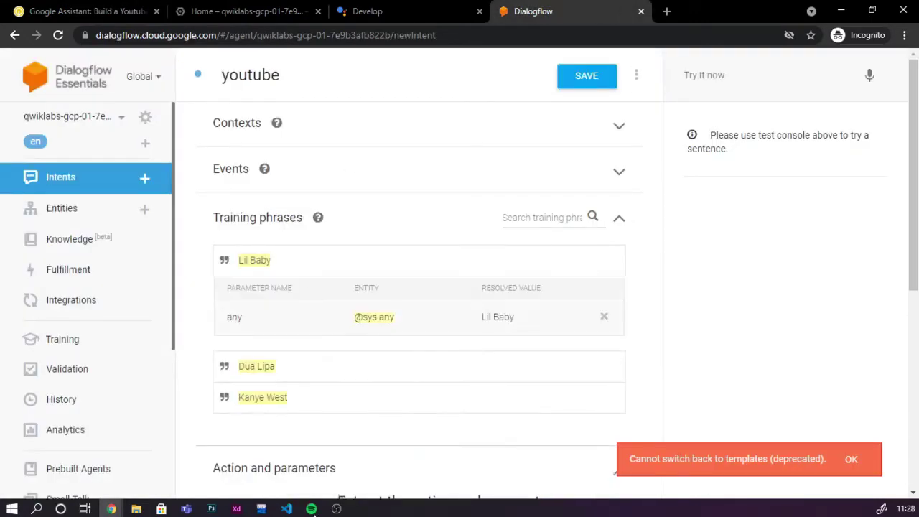
key(Return)
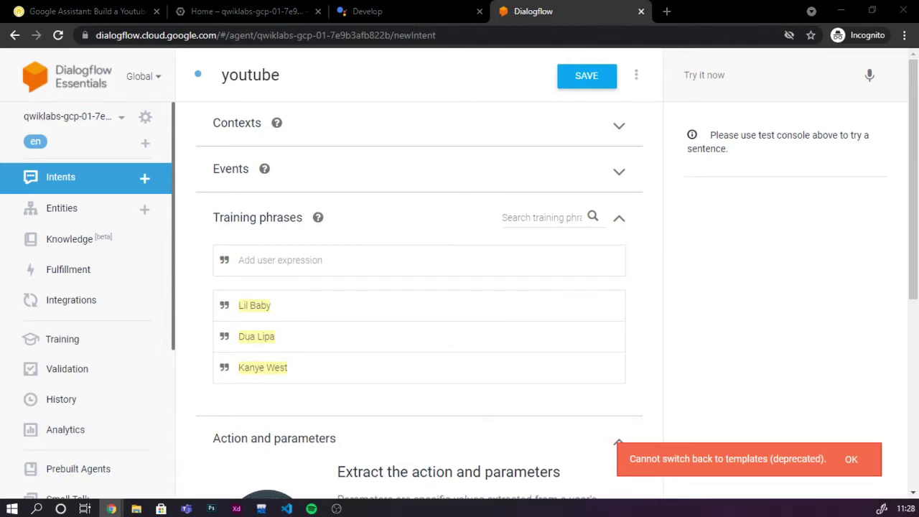
- Show the youtube intent's parameters and mark the "any" parameter as required
scroll(413, 265, down, 4)
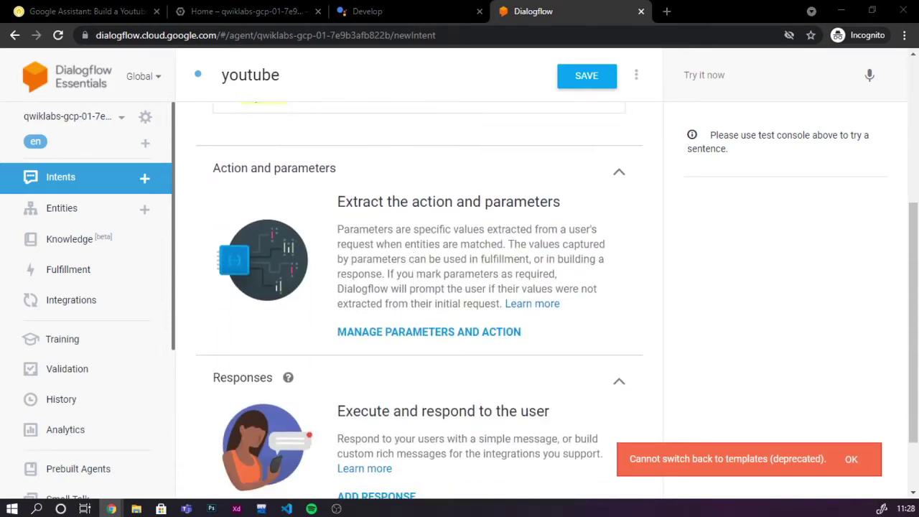
click(412, 333)
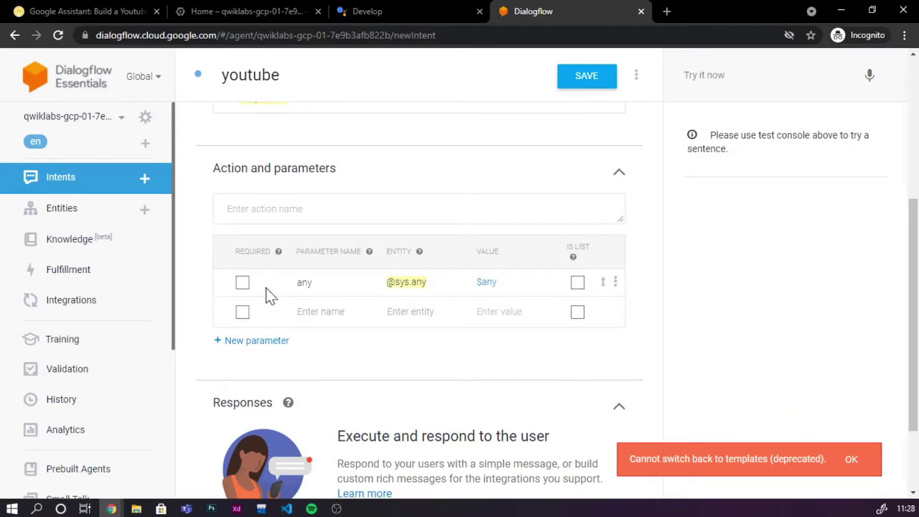
click(244, 283)
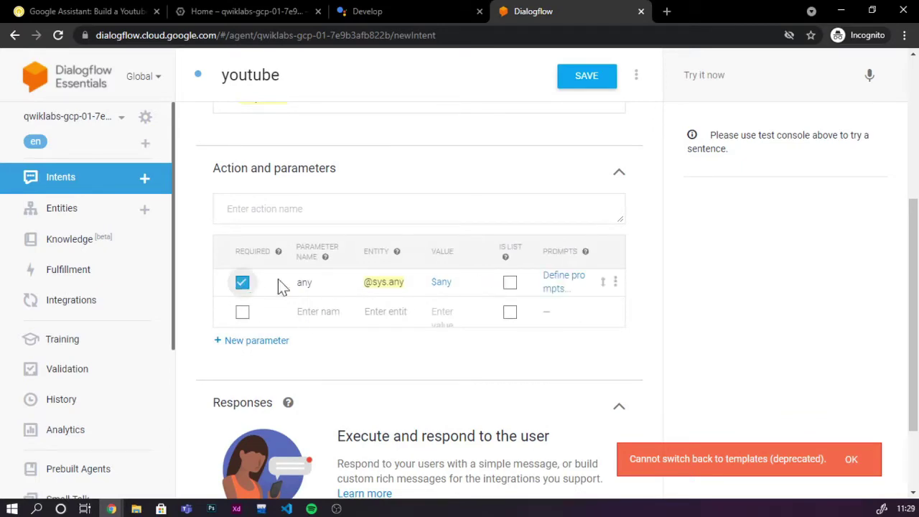
- Define the prompt "Who do you want to look up?" from the lab instructions for the "any" parameter and save the intent
click(567, 283)
click(86, 10)
scroll(406, 277, down, 5)
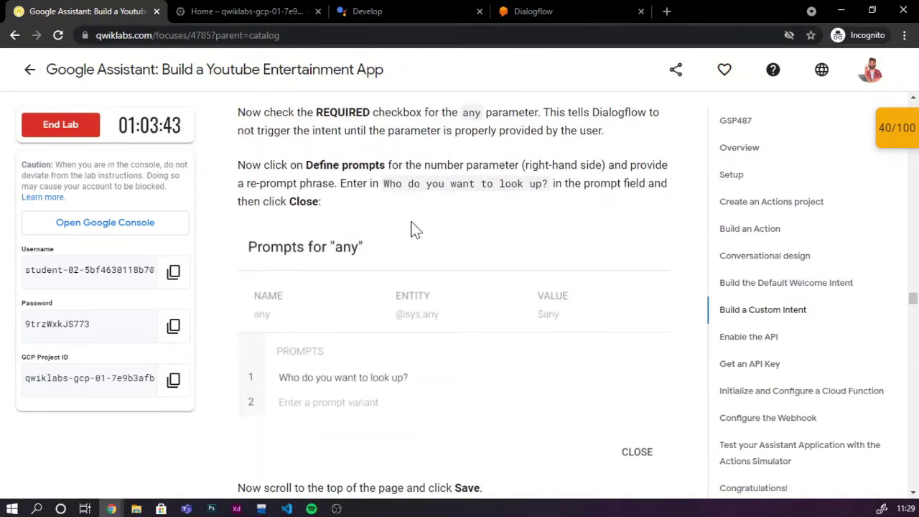
drag(383, 184, 552, 189)
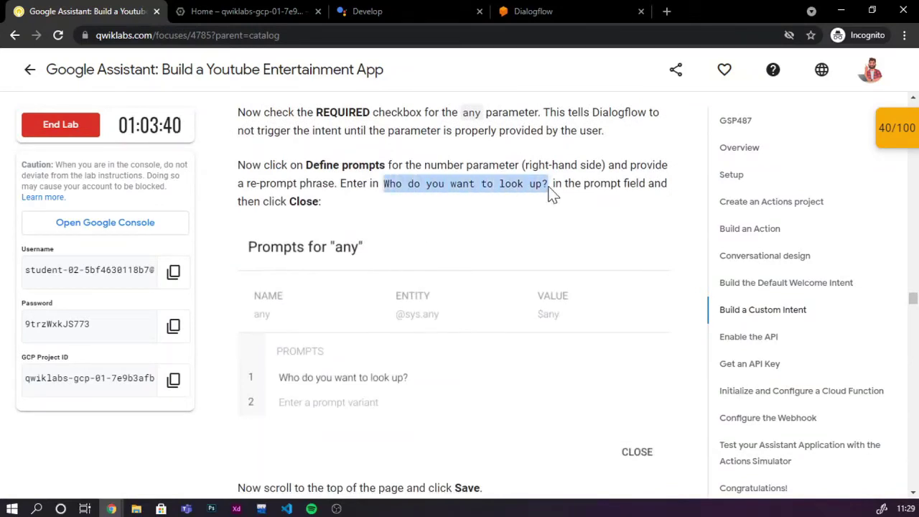
click(574, 11)
click(413, 310)
key(ctrl+v)
click(694, 358)
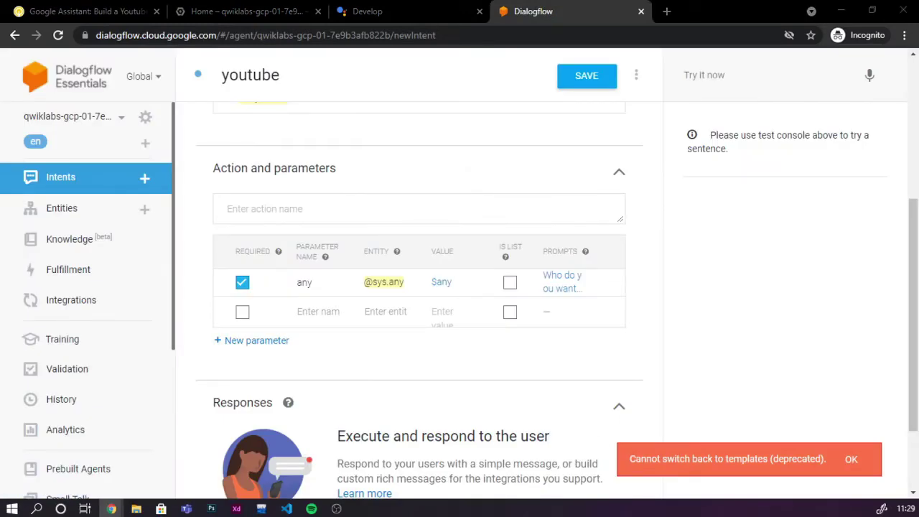
click(579, 90)
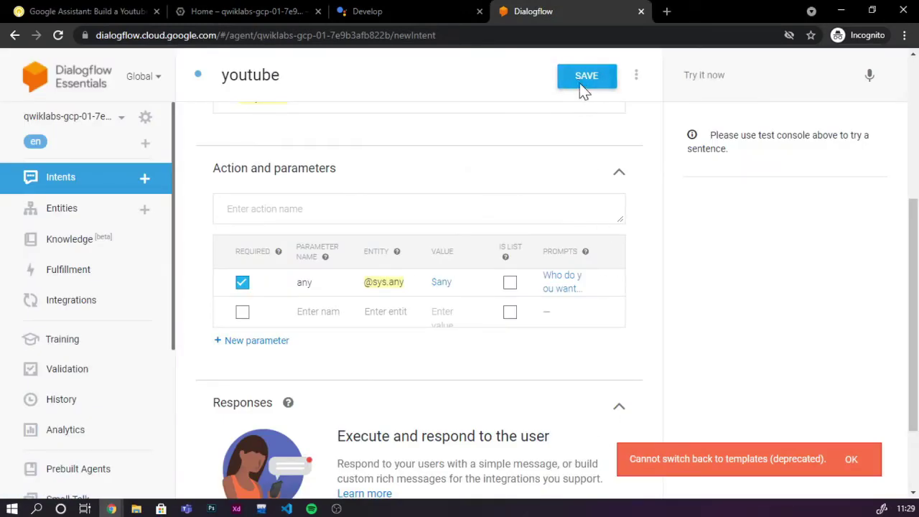
- Enable fulfillment for the youtube intent with the webhook call for this intent turned on
scroll(420, 302, down, 6)
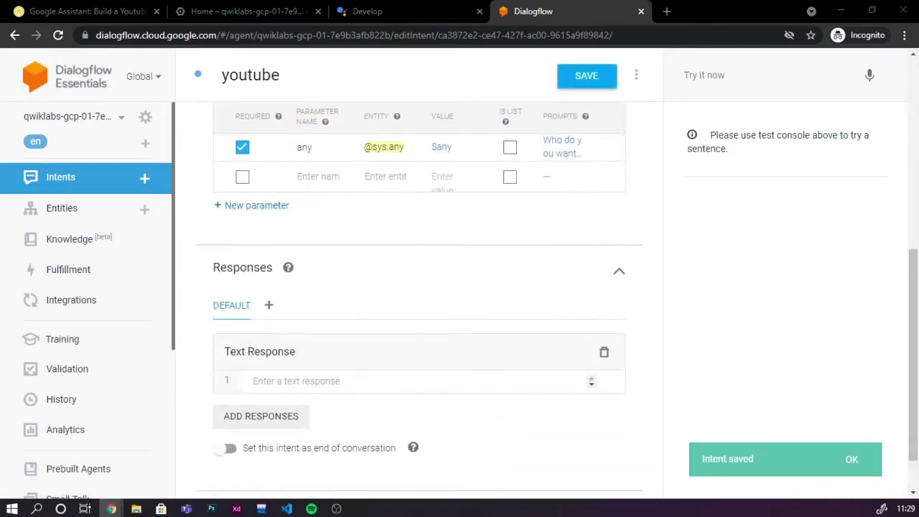
click(286, 460)
scroll(244, 446, down, 2)
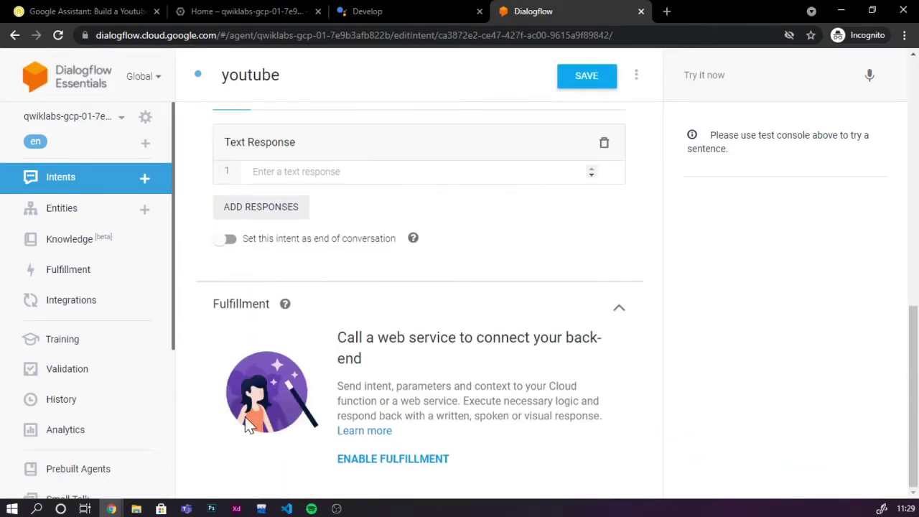
click(227, 409)
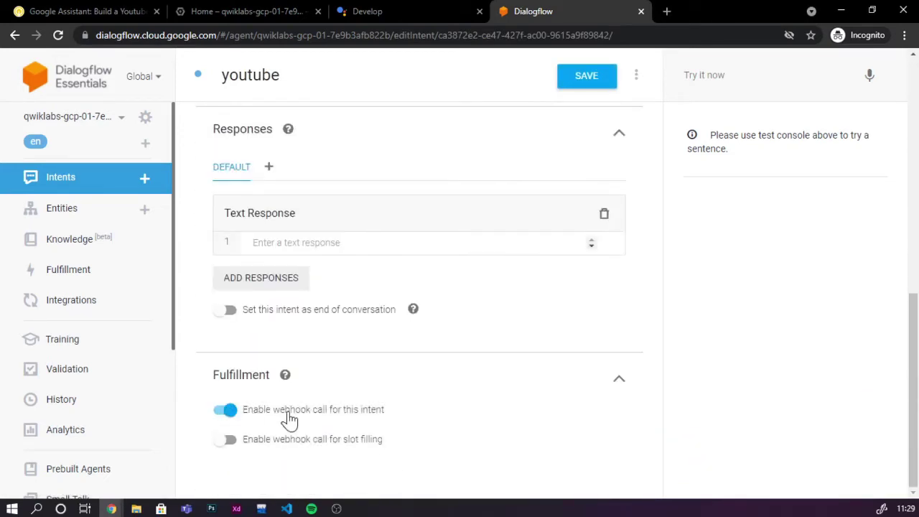
- Following the lab instructions, add Google Assistant responses to the youtube intent, set it as end of conversation and save it
key(ctrl+1)
scroll(427, 363, down, 8)
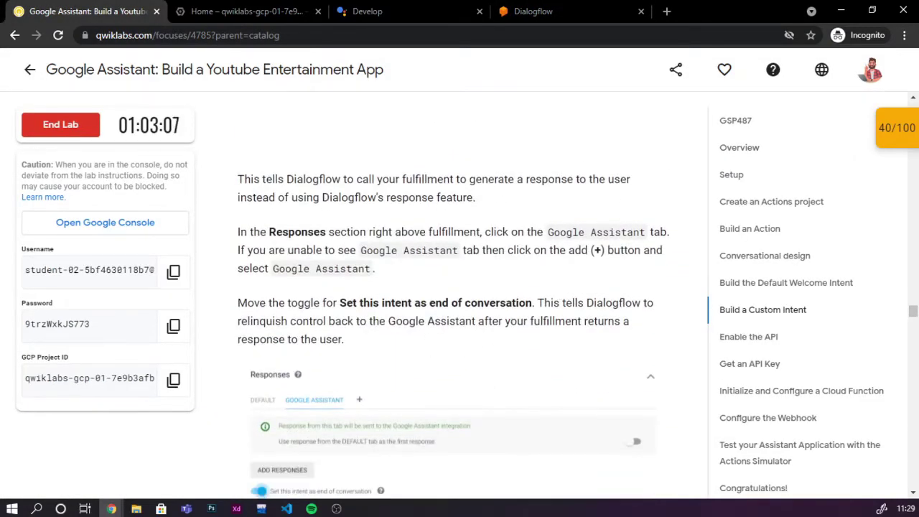
key(ctrl+4)
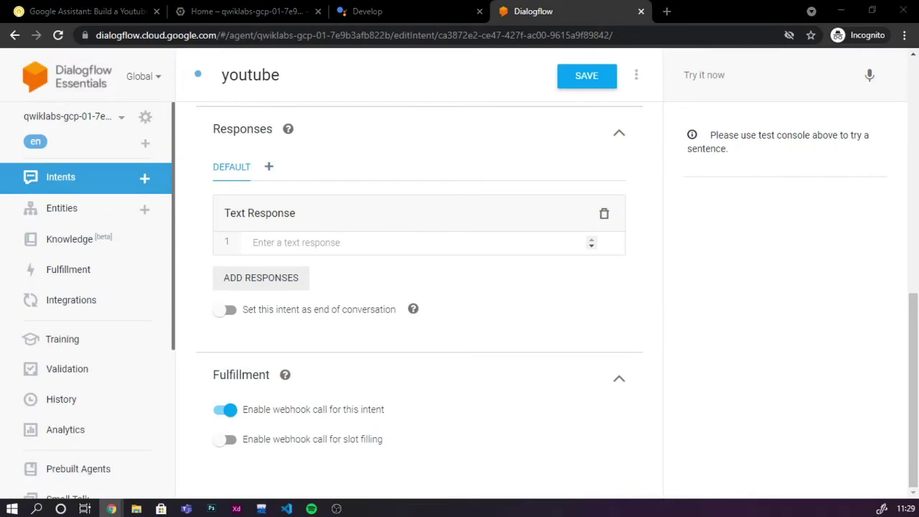
click(269, 167)
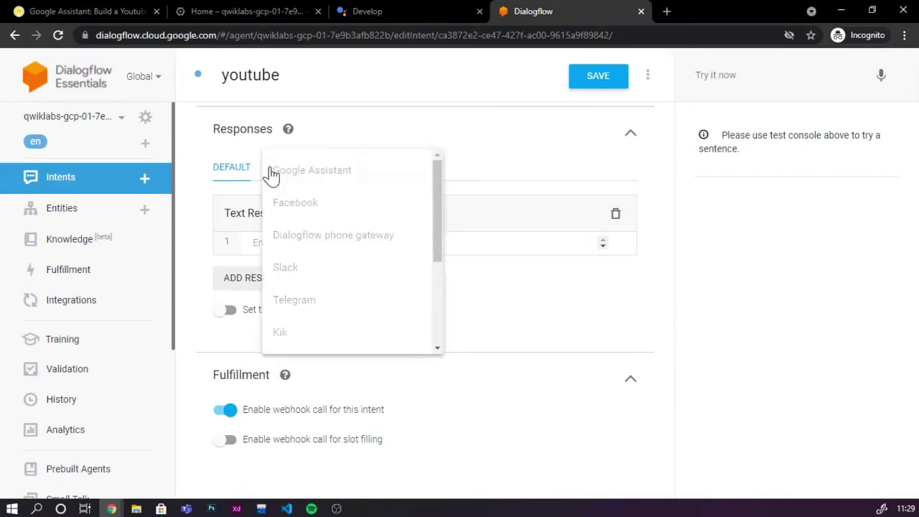
click(293, 172)
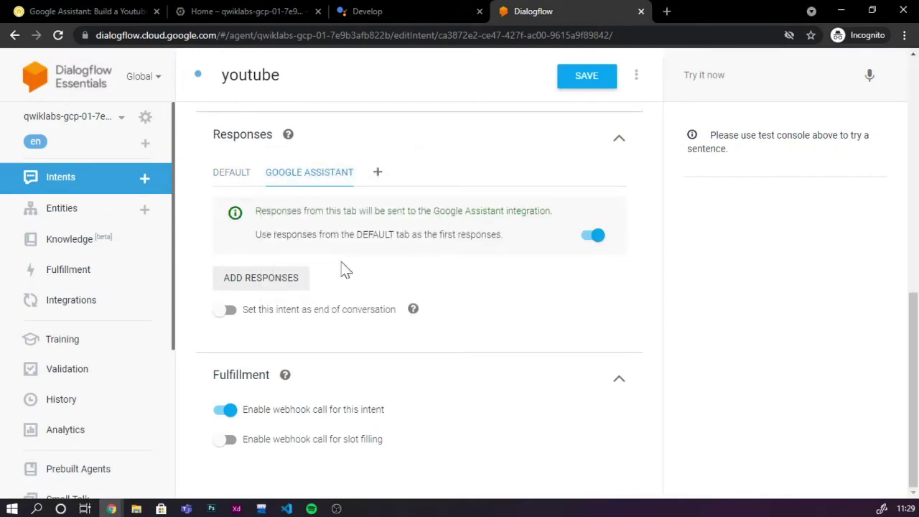
click(226, 309)
click(564, 84)
- Check the lab progress for the task "Build the Custom Intent (name: youtube)"
click(86, 10)
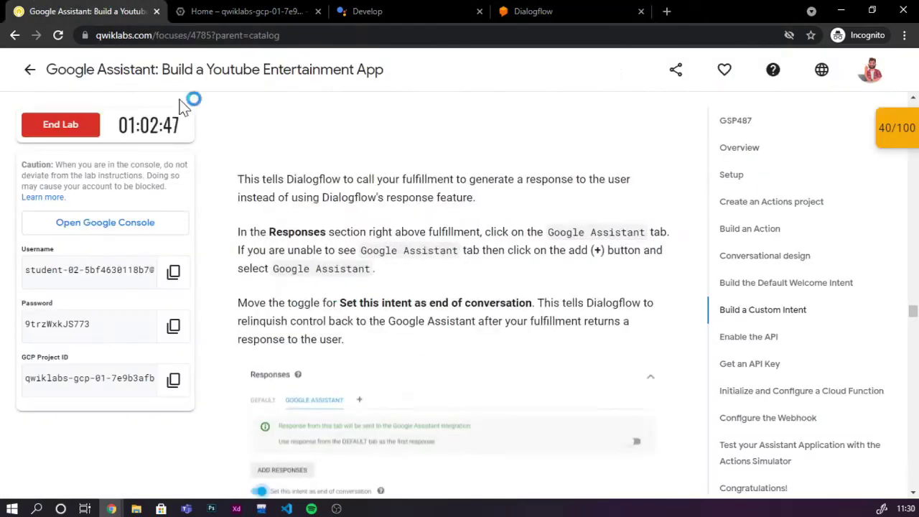
scroll(383, 366, down, 6)
click(382, 359)
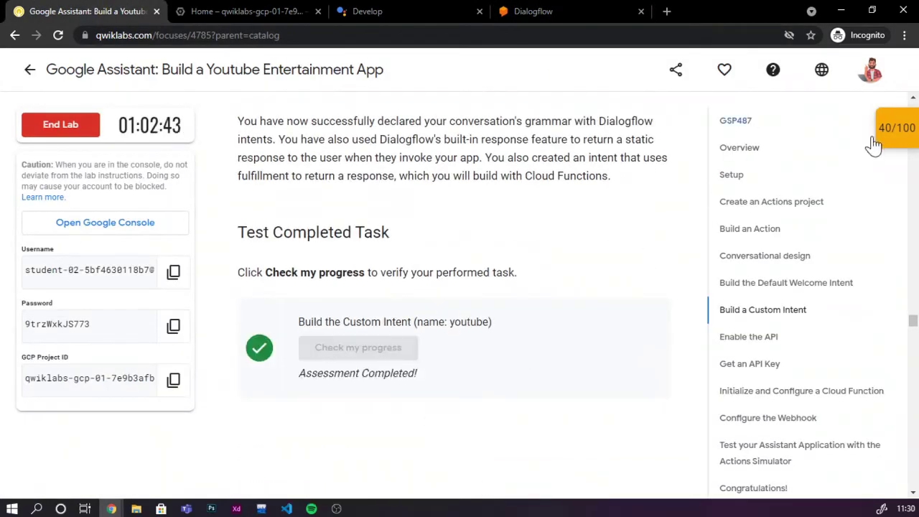
click(893, 142)
click(893, 142)
- Go on to the lab's "Enable the API" section and open the API library in Google Cloud Platform
scroll(479, 363, down, 6)
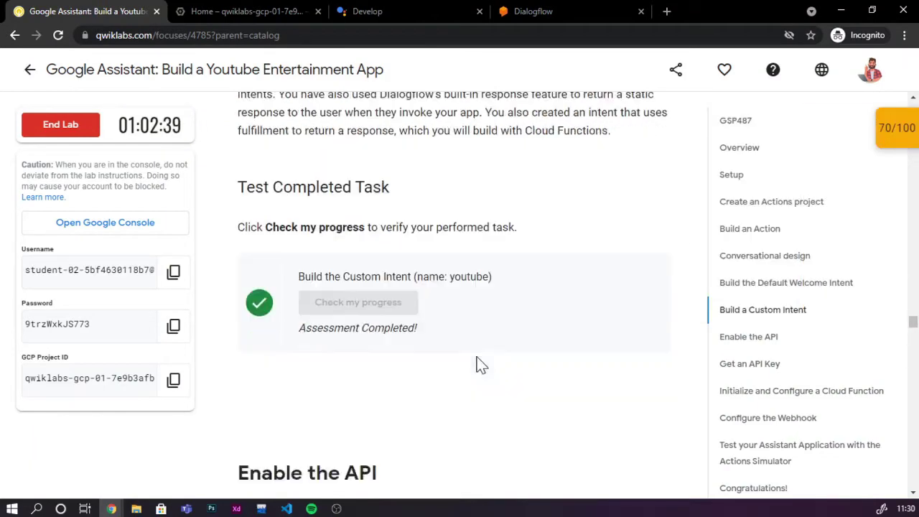
click(244, 11)
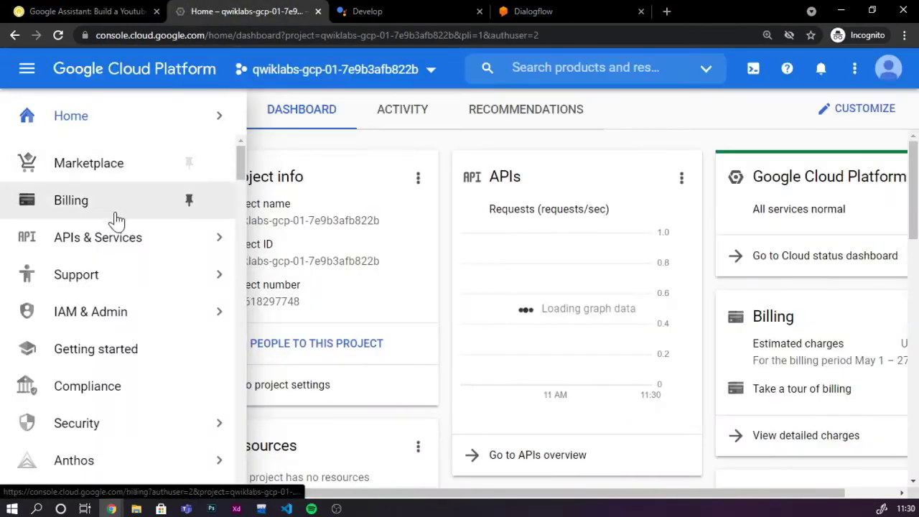
click(117, 240)
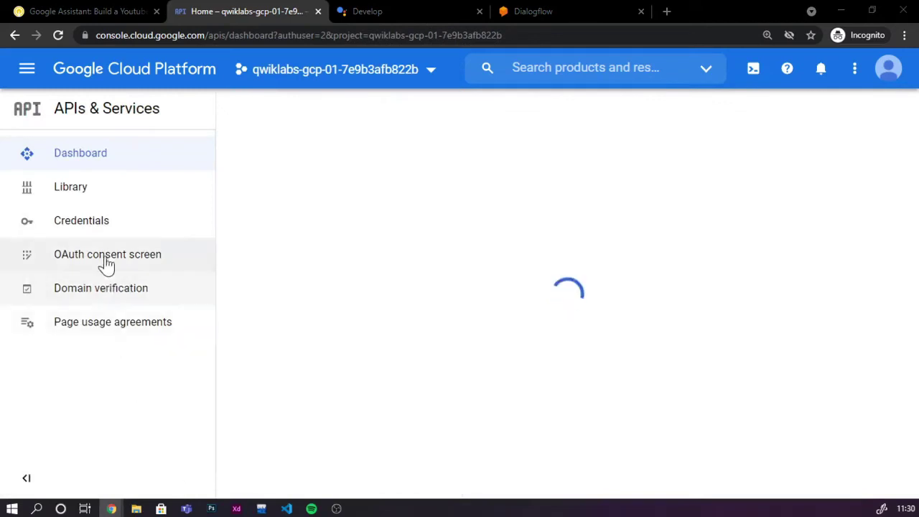
click(97, 188)
- Search the API library for "Youtube Data API v3" as named in the lab instructions and enable that API
click(86, 11)
scroll(396, 311, up, 2)
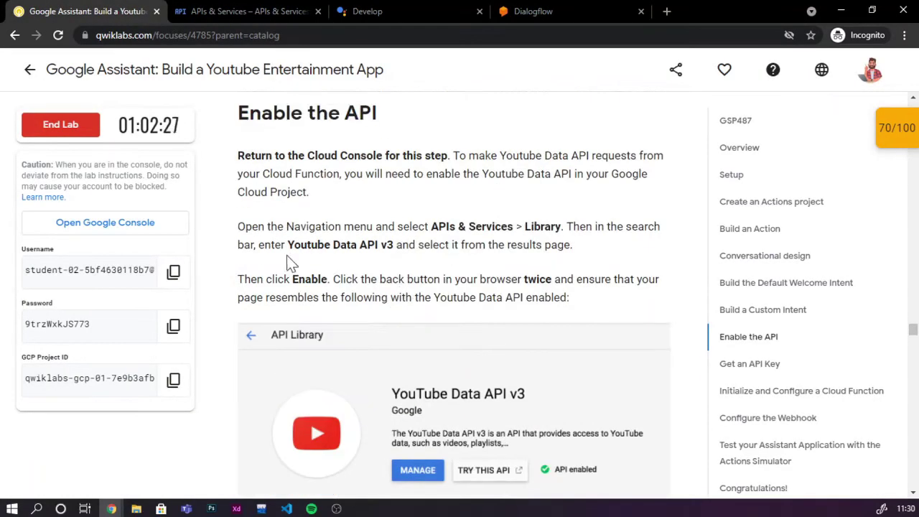
drag(291, 245, 393, 245)
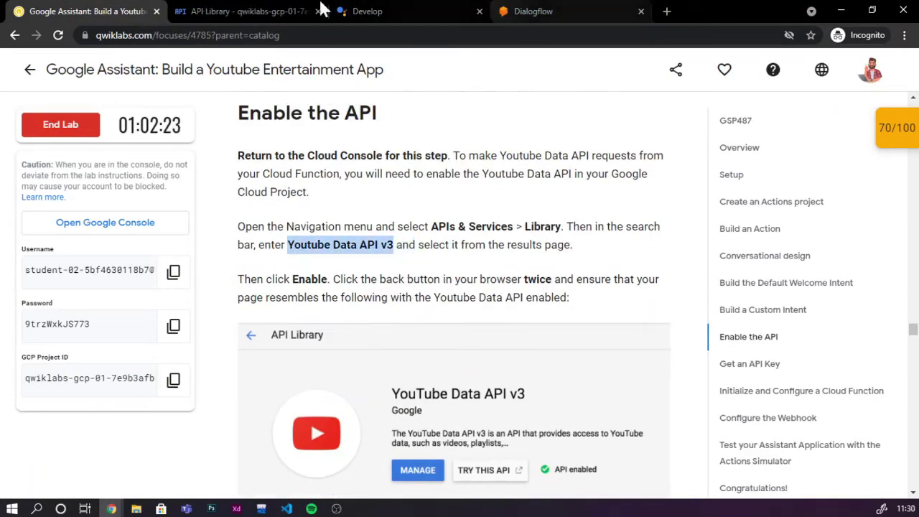
click(245, 11)
text(Youtube Data API v3)
key(Return)
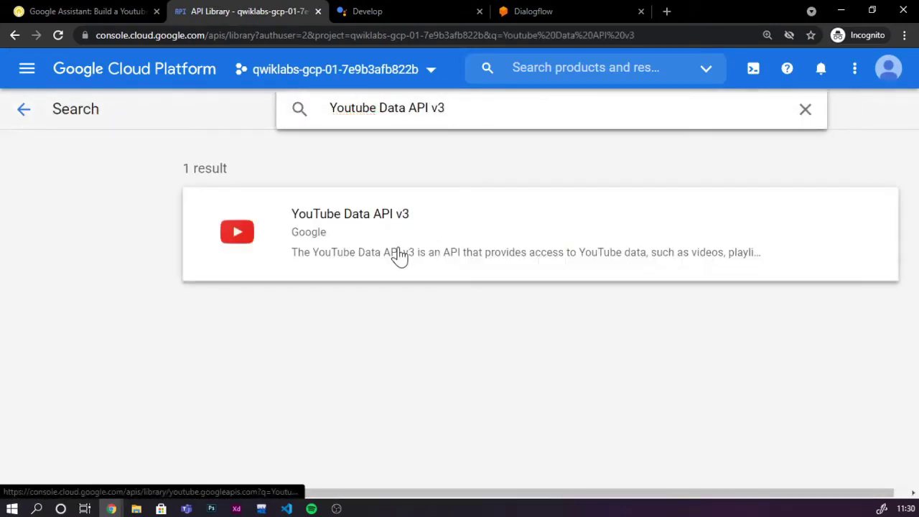
click(395, 256)
click(185, 304)
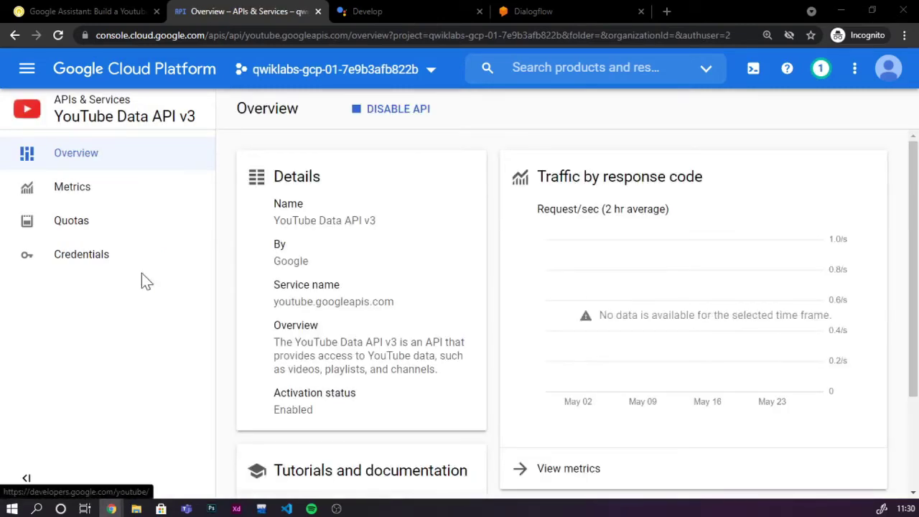
- Open the Credentials page of APIs & Services and create a new API key for the project
click(27, 68)
mouse_move(144, 237)
click(291, 301)
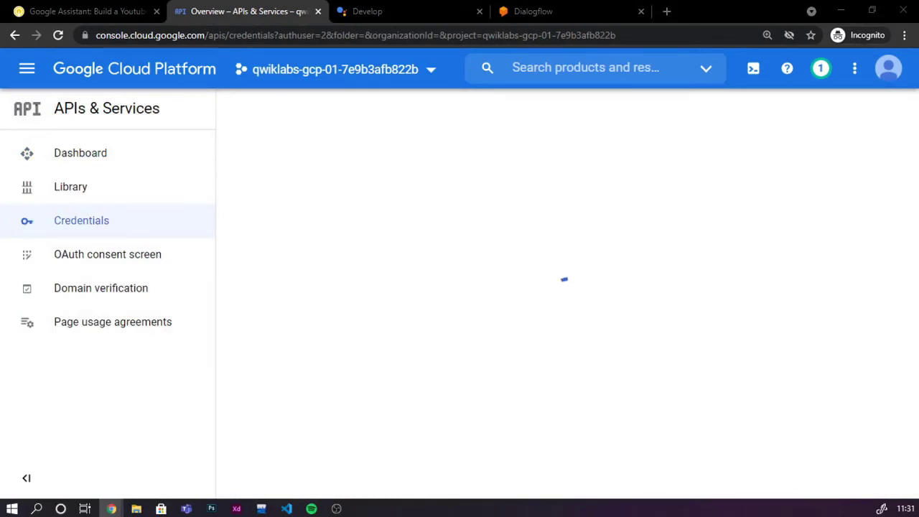
click(395, 109)
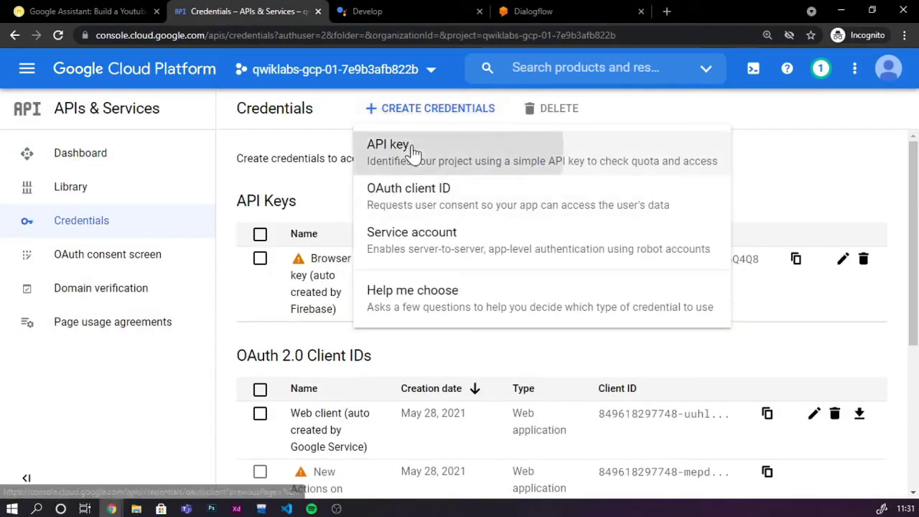
click(409, 152)
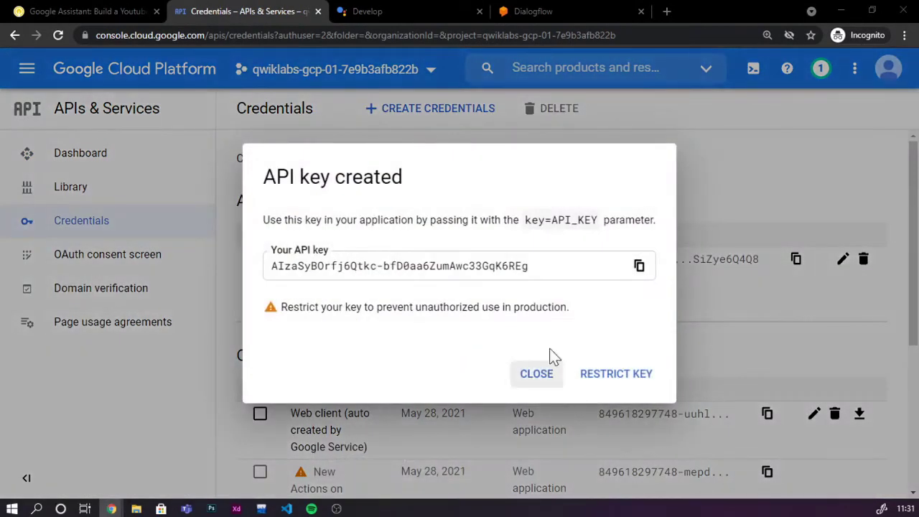
- Copy the newly created API key, close its dialog and paste the key into a new browser tab for safekeeping
click(639, 267)
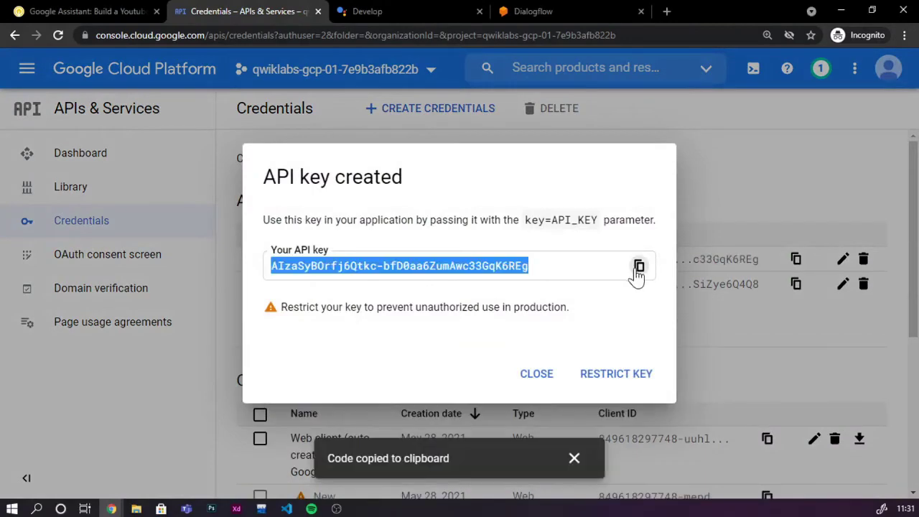
click(537, 375)
click(666, 11)
key(ctrl+v)
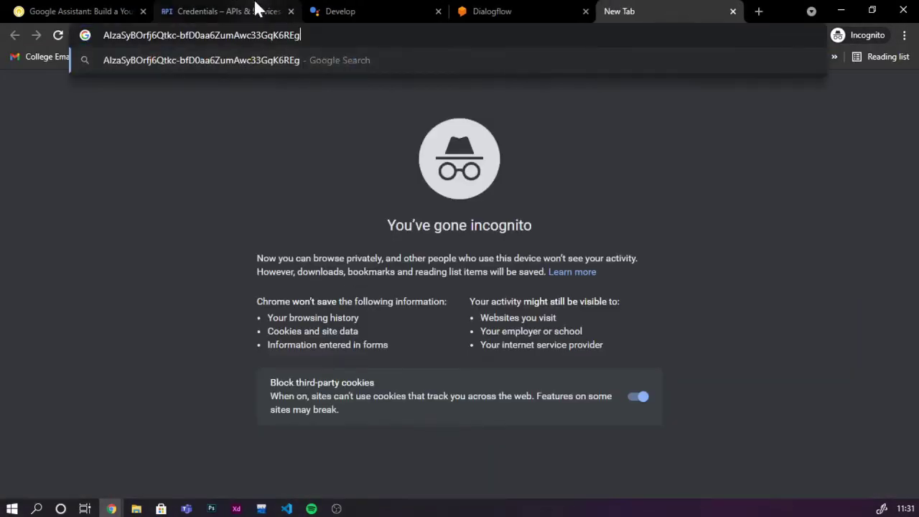
- Go on to the lab's "Initialize and Configure a Cloud Function" section and open Cloud Functions in Google Cloud Platform
click(255, 9)
click(92, 10)
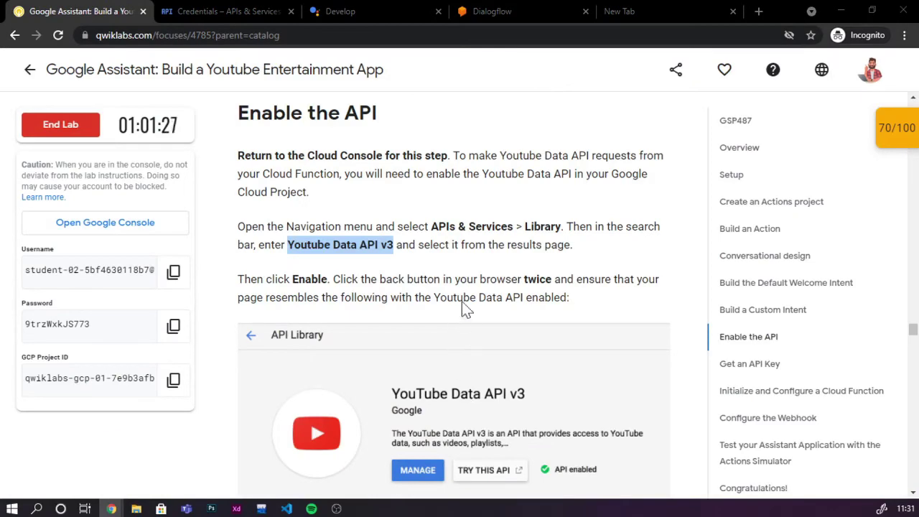
scroll(478, 330, down, 6)
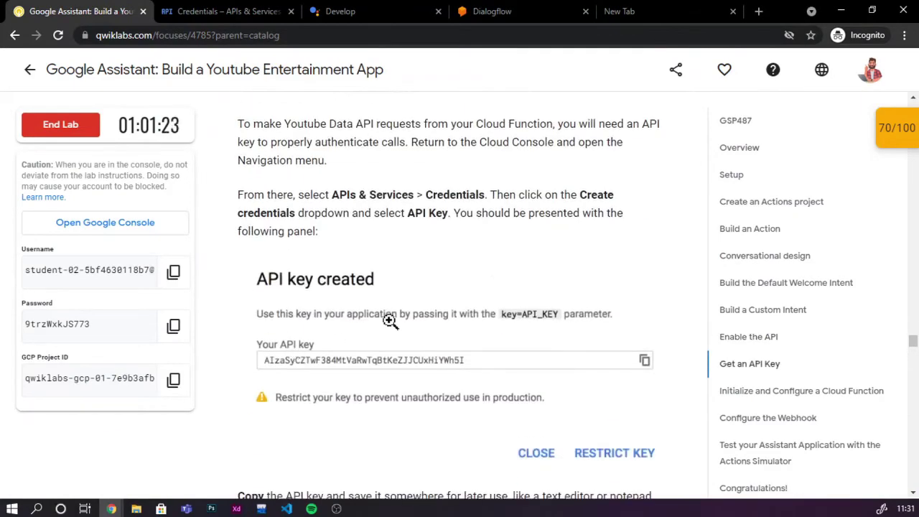
scroll(391, 321, down, 7)
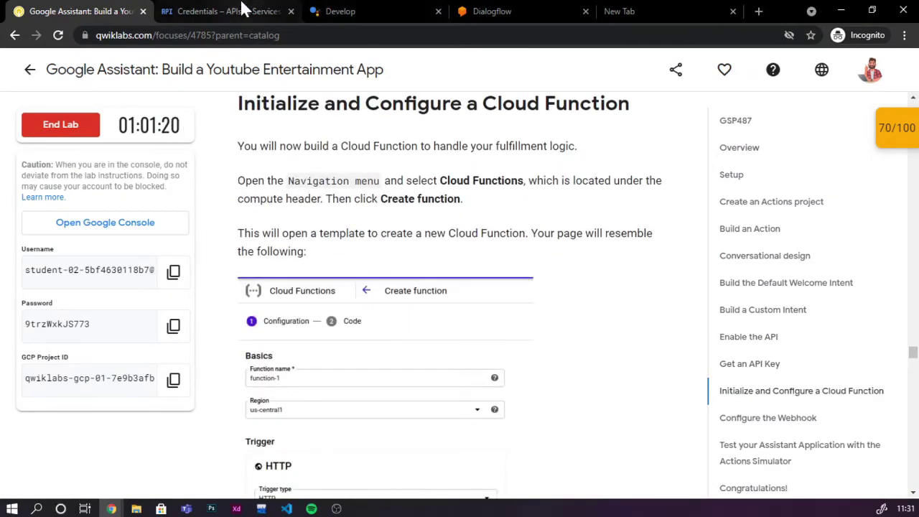
click(223, 11)
click(26, 69)
click(96, 311)
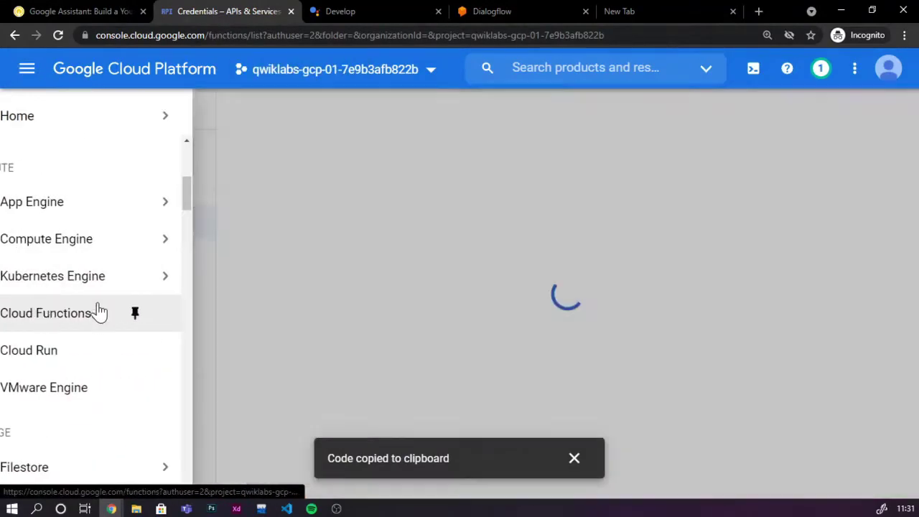
- Create a new Cloud Function and name it "youtube", copied from the lab instructions
click(98, 16)
scroll(371, 263, down, 3)
scroll(372, 259, down, 3)
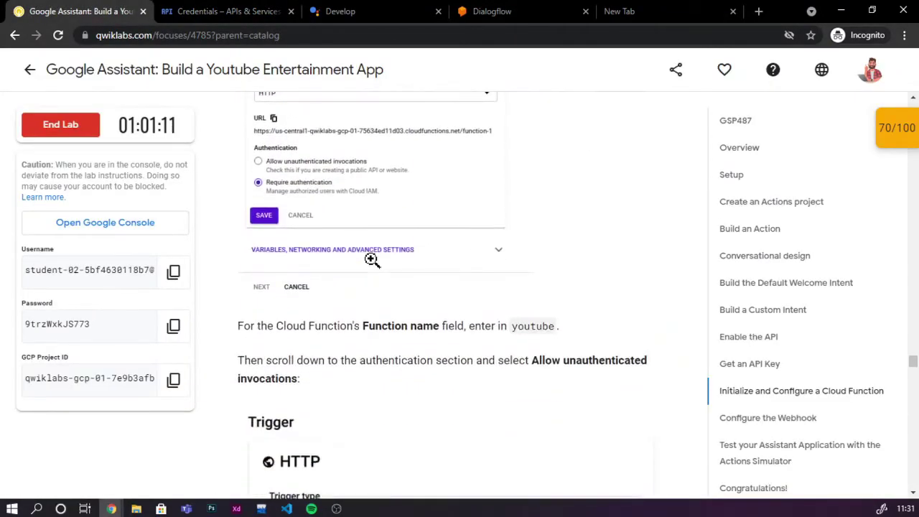
drag(511, 327, 550, 335)
key(ctrl+c)
click(183, 8)
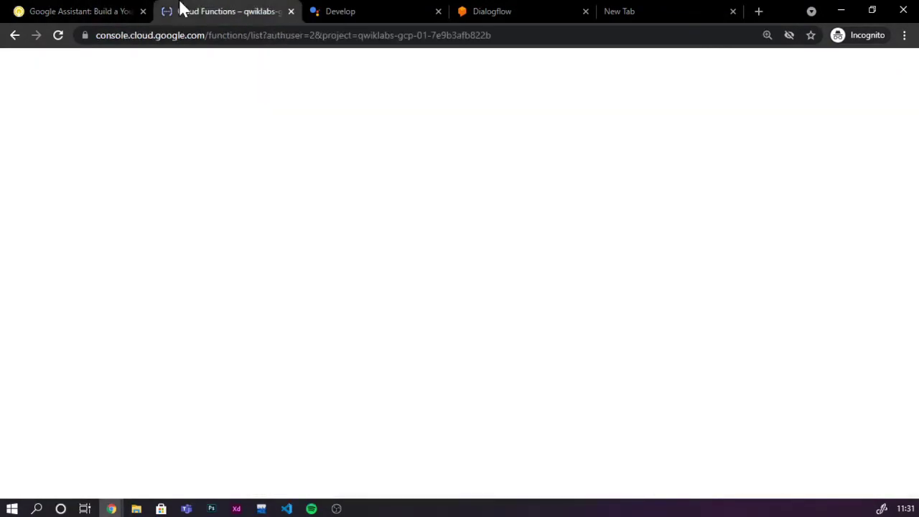
click(308, 280)
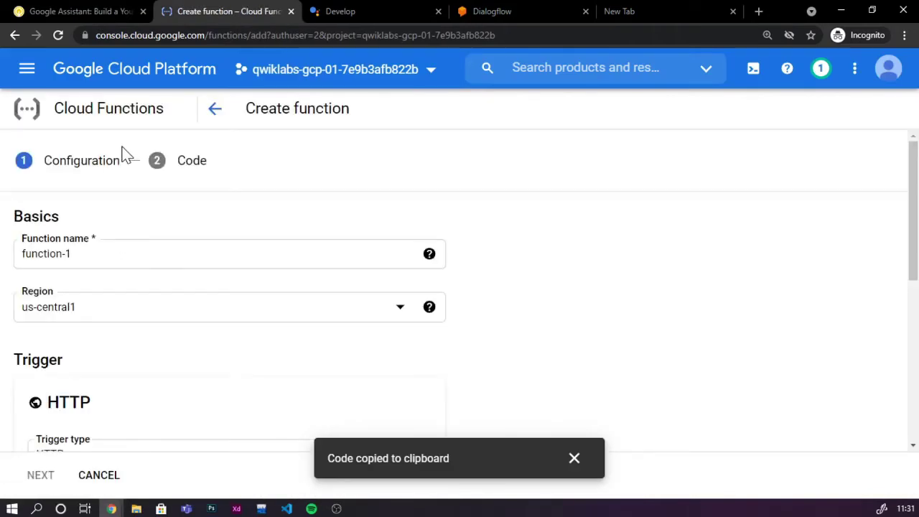
triple_click(113, 250)
key(ctrl+v)
- Set the HTTP trigger's authentication to allow unauthenticated invocations, save it and continue to the function's code
scroll(95, 298, down, 3)
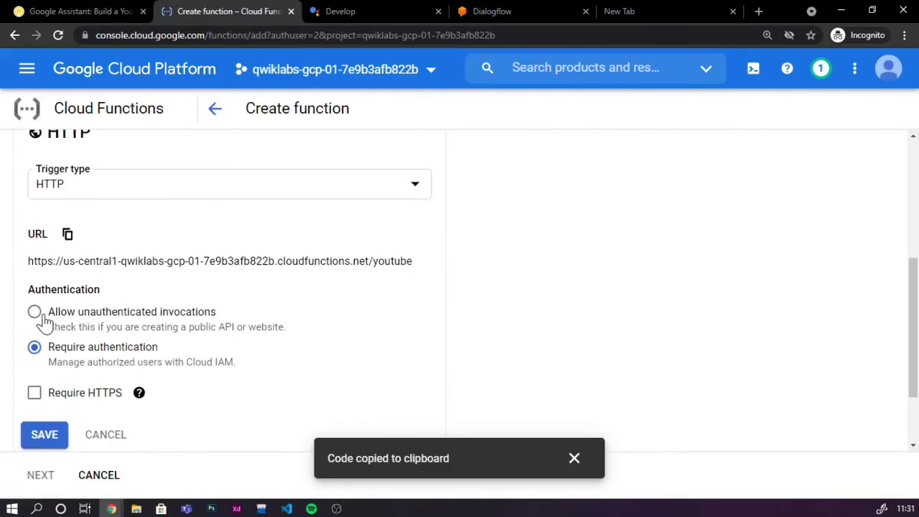
click(37, 315)
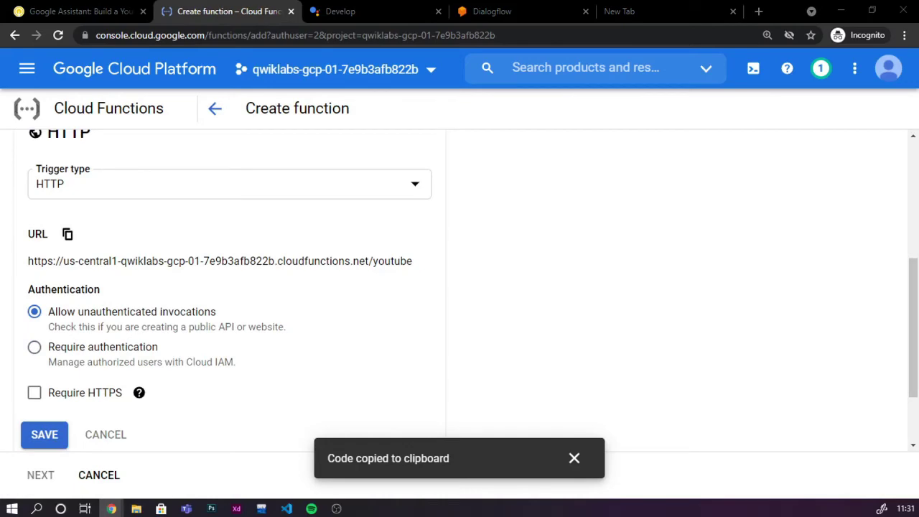
click(45, 435)
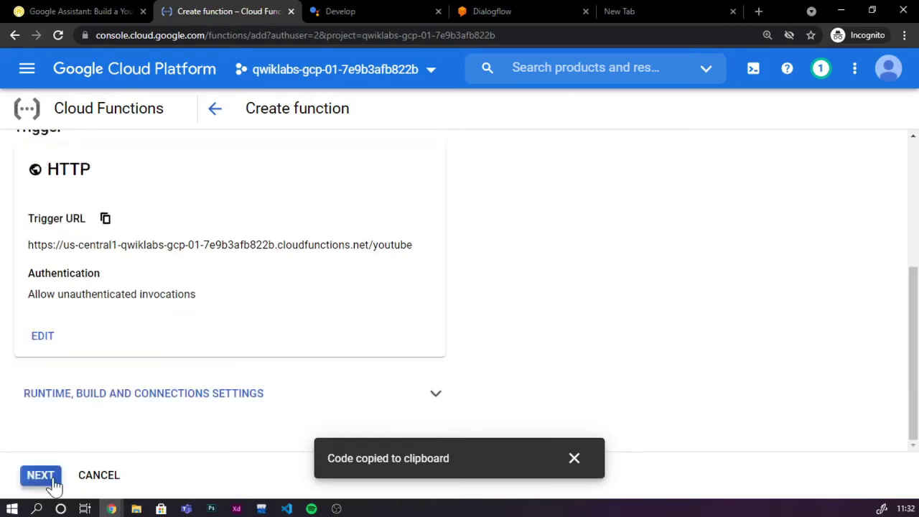
click(39, 475)
- Replace the boilerplate code in index.js with the fulfillment code from the lab instructions
key(ctrl+1)
scroll(553, 244, down, 5)
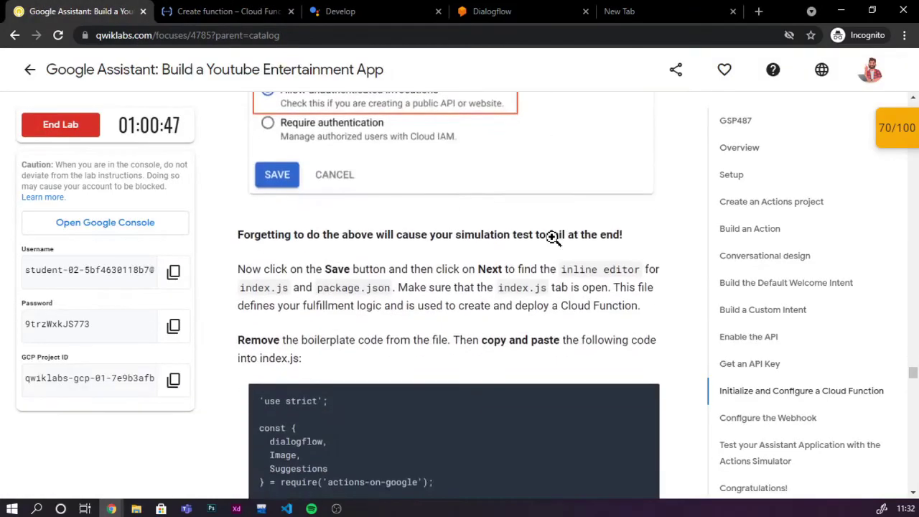
scroll(452, 302, down, 1)
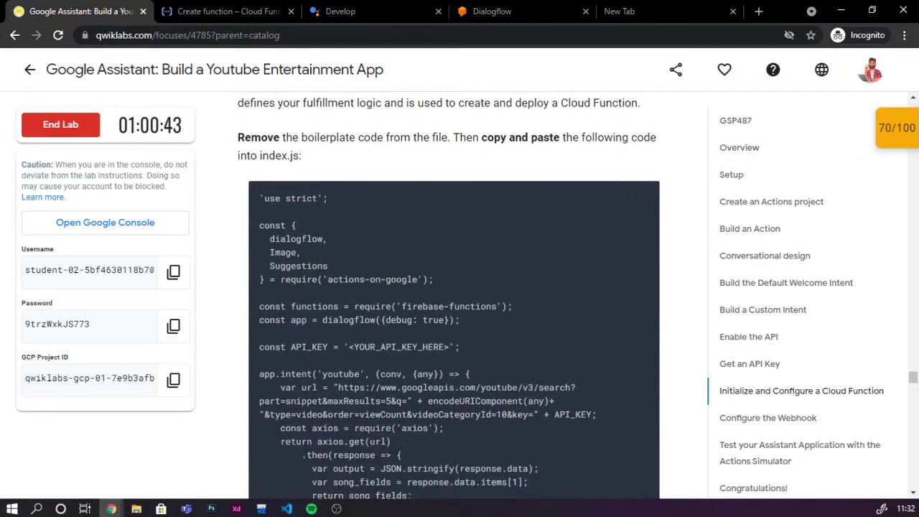
click(260, 10)
click(399, 400)
key(ctrl+a)
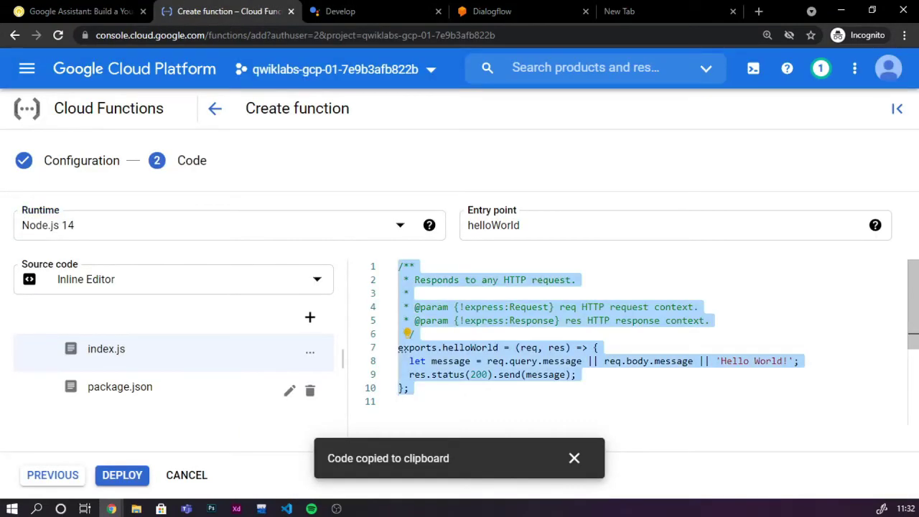
key(ctrl+v)
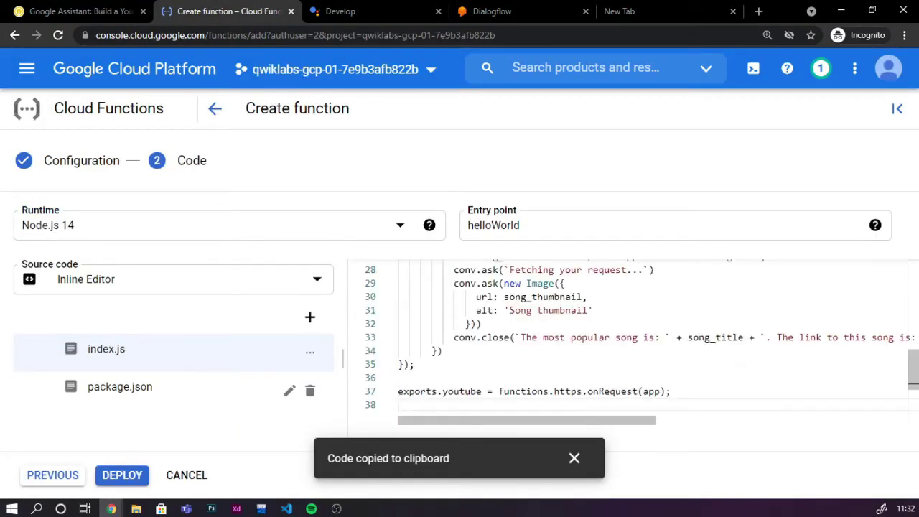
- Replace the <YOUR_API_KEY_HERE> placeholder on line 12 of index.js with the API key kept in the spare browser tab
click(43, 10)
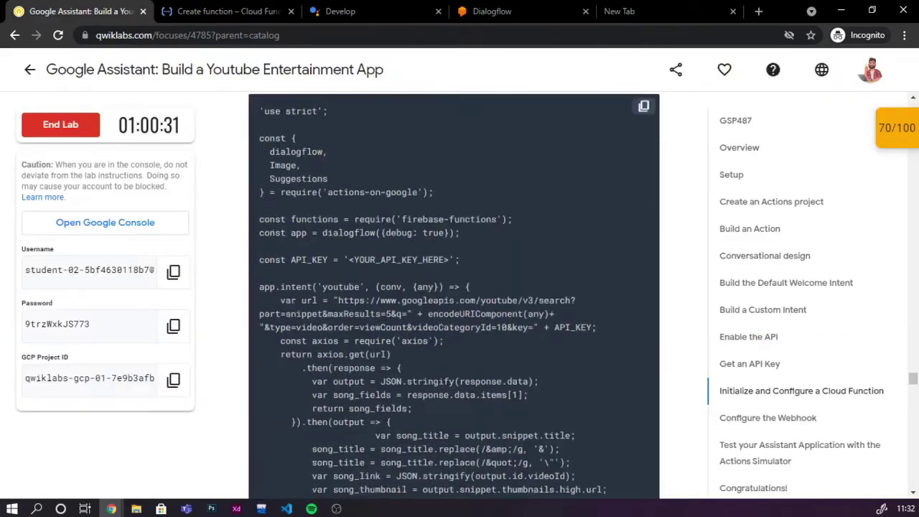
scroll(452, 287, down, 2)
scroll(452, 288, up, 1)
key(ctrl+Tab)
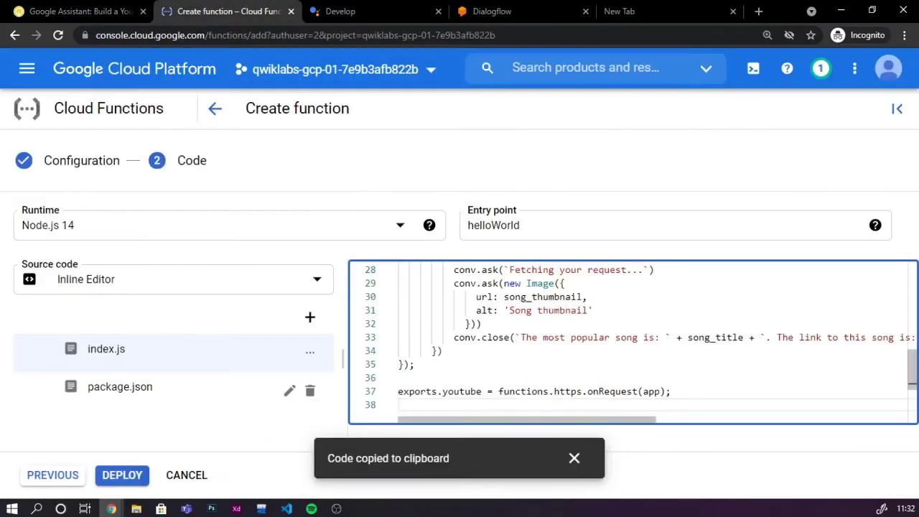
scroll(632, 341, up, 3)
scroll(632, 341, up, 4)
click(499, 306)
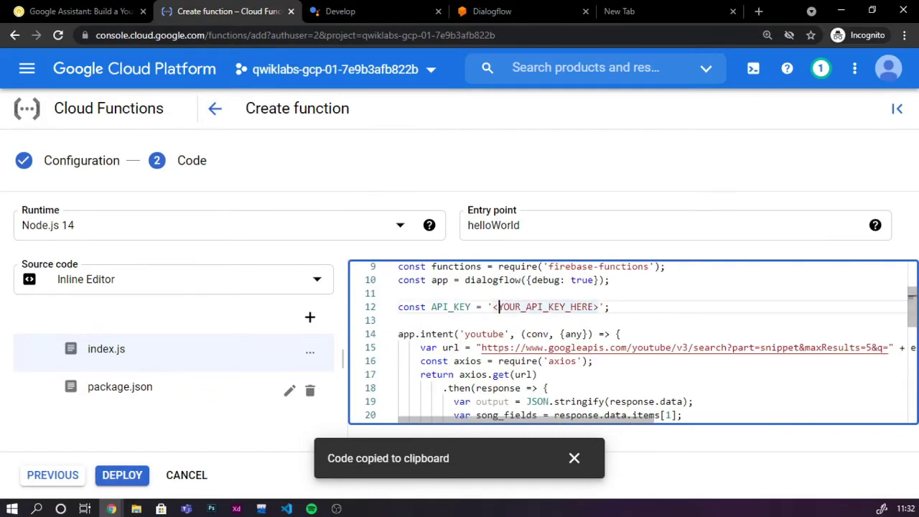
click(646, 11)
click(373, 35)
key(ctrl+c)
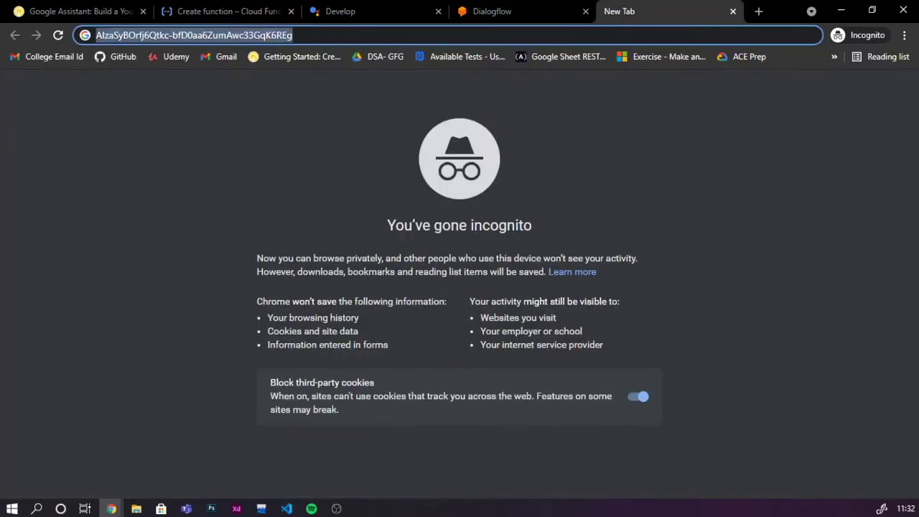
click(222, 11)
drag(599, 307, 493, 307)
key(ctrl+v)
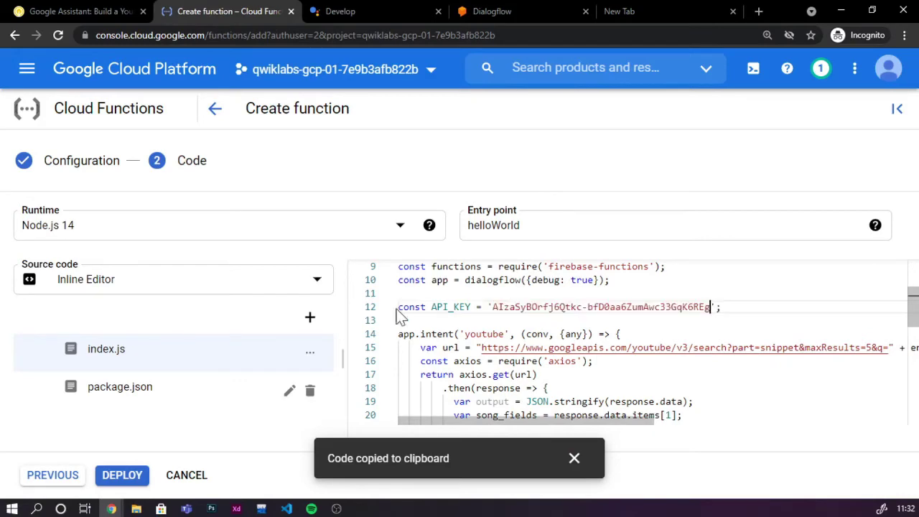
click(578, 466)
click(552, 360)
key(ctrl+s)
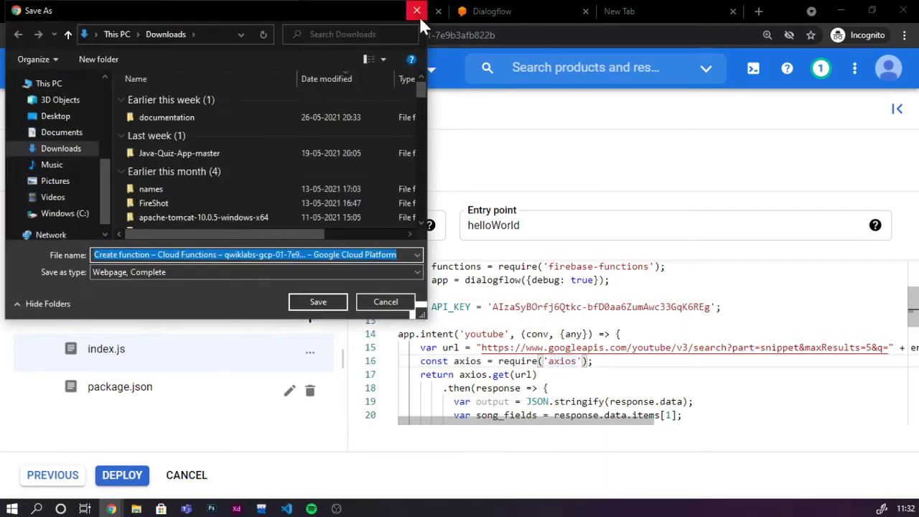
click(418, 11)
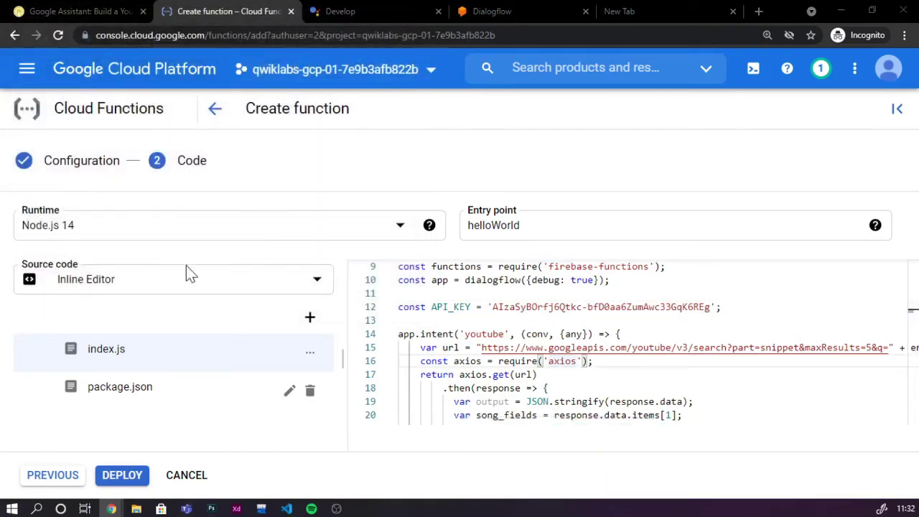
- Replace the contents of package.json with the dependency declarations from the lab instructions
click(79, 11)
scroll(632, 259, down, 5)
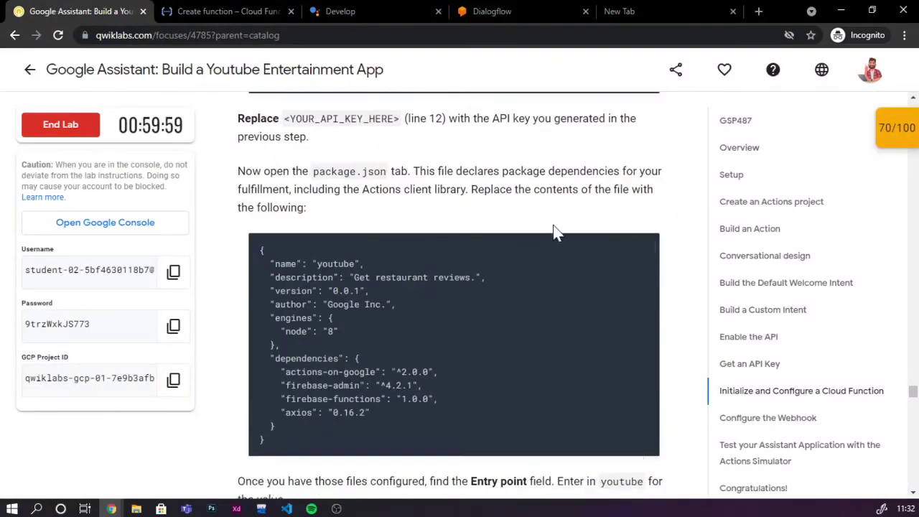
click(229, 11)
click(266, 387)
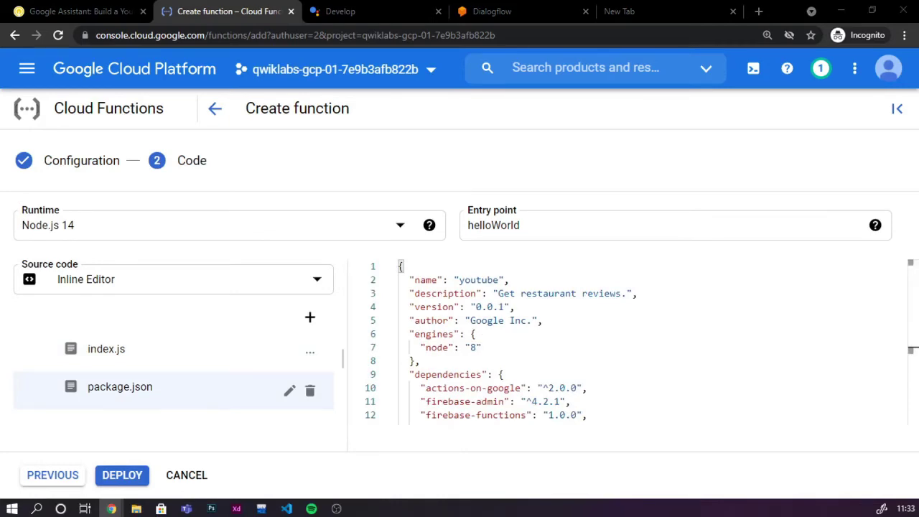
- Set the function's entry point to "youtube", as given in the lab, and deploy the function
key(ctrl+shift+Tab)
scroll(173, 247, down, 4)
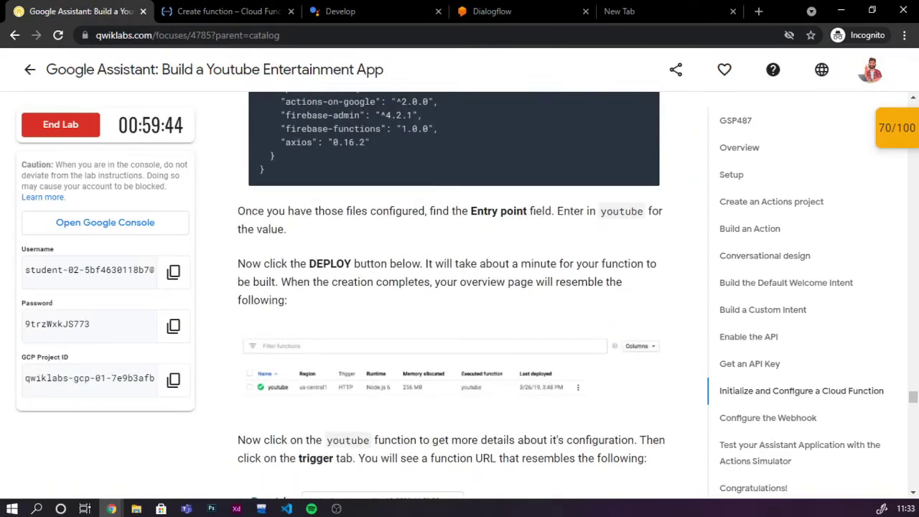
double_click(622, 211)
key(ctrl+c)
key(ctrl+Tab)
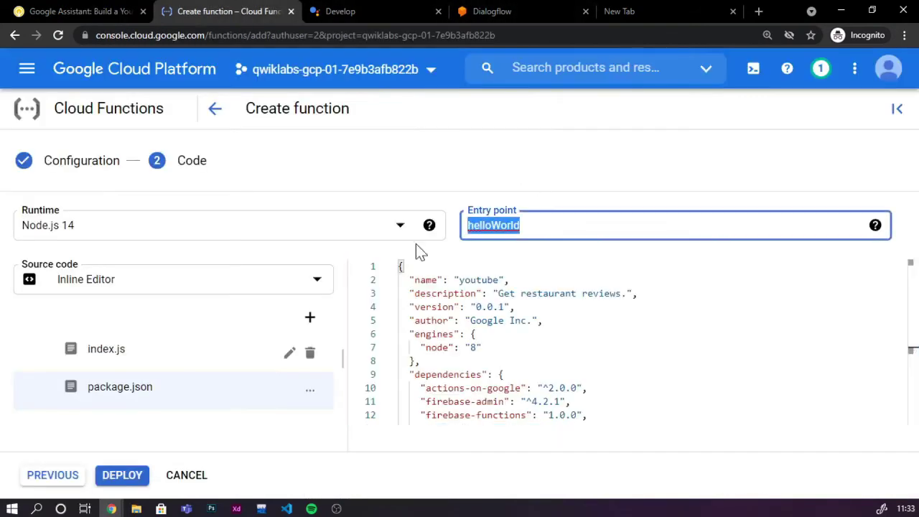
key(ctrl+v)
click(128, 475)
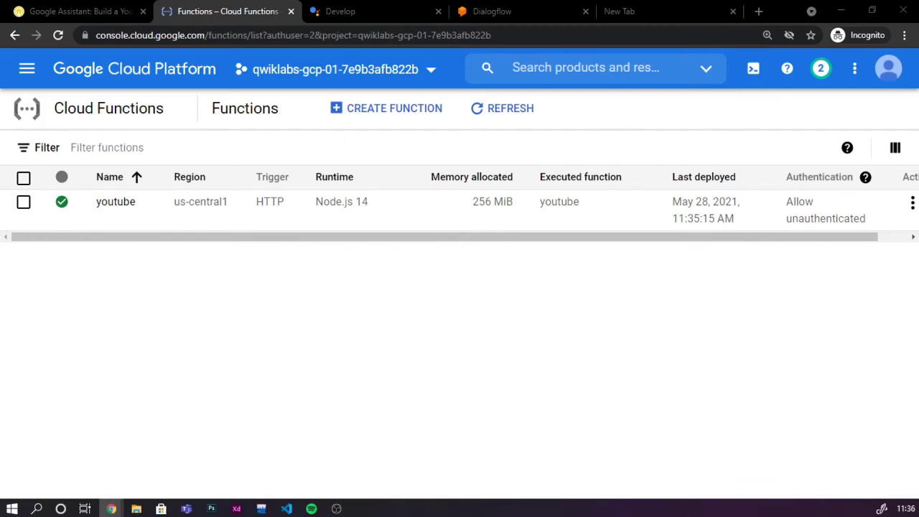
- Check the lab progress for the task "Initialize and Configure a Cloud Function" and review the checkpoint scores
click(79, 10)
scroll(431, 287, down, 5)
click(375, 374)
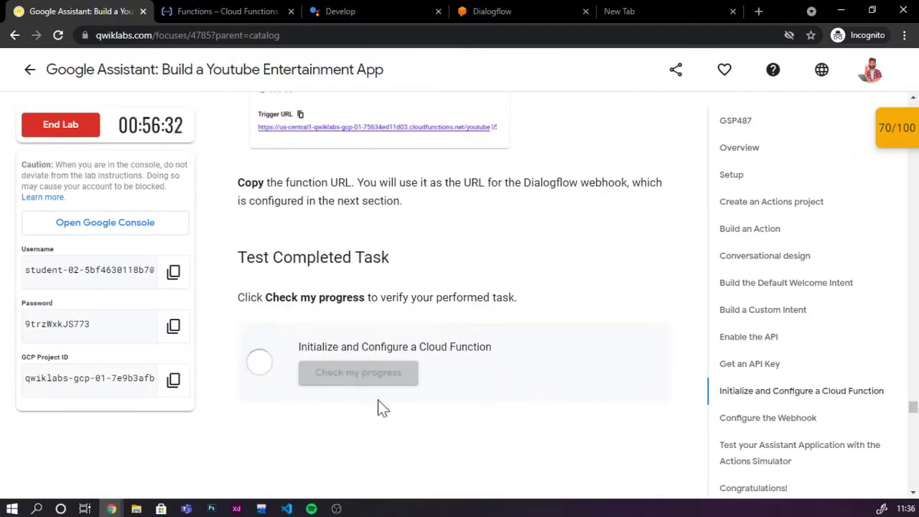
click(896, 127)
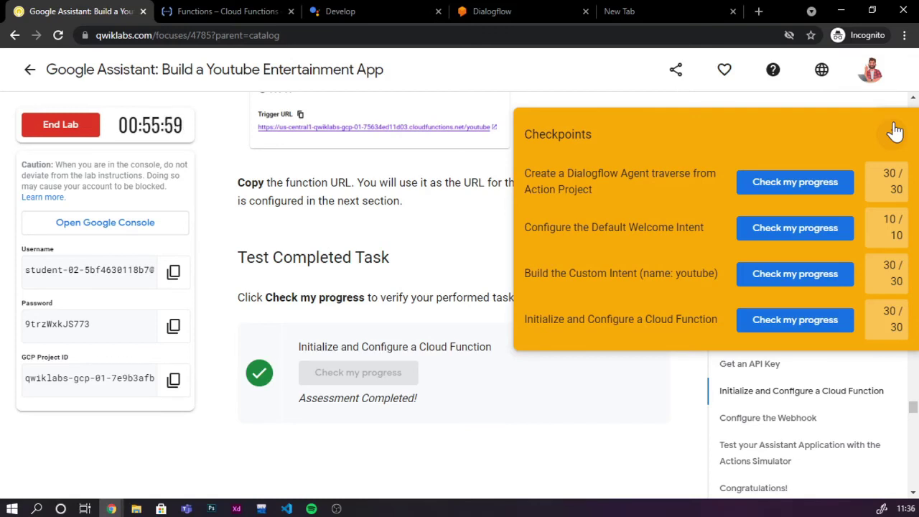
click(895, 131)
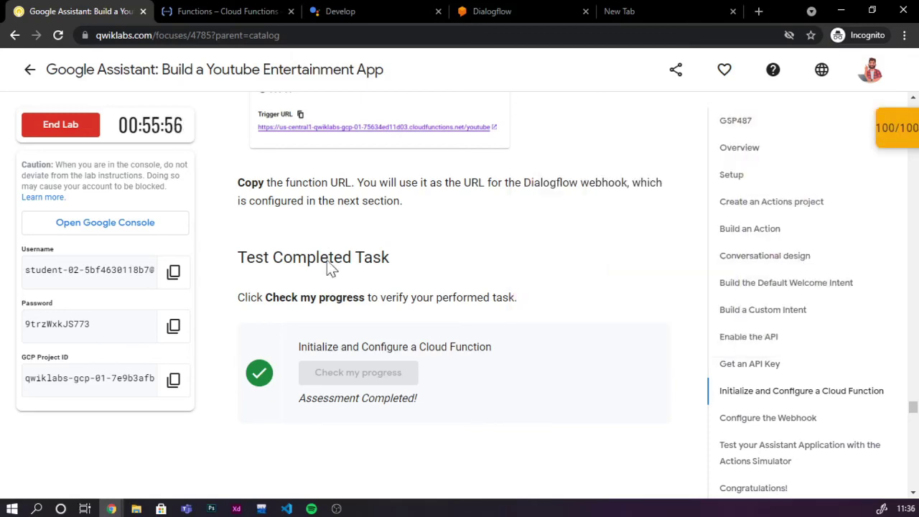
- End the lab and dismiss the satisfaction survey without submitting a rating
click(51, 137)
click(526, 148)
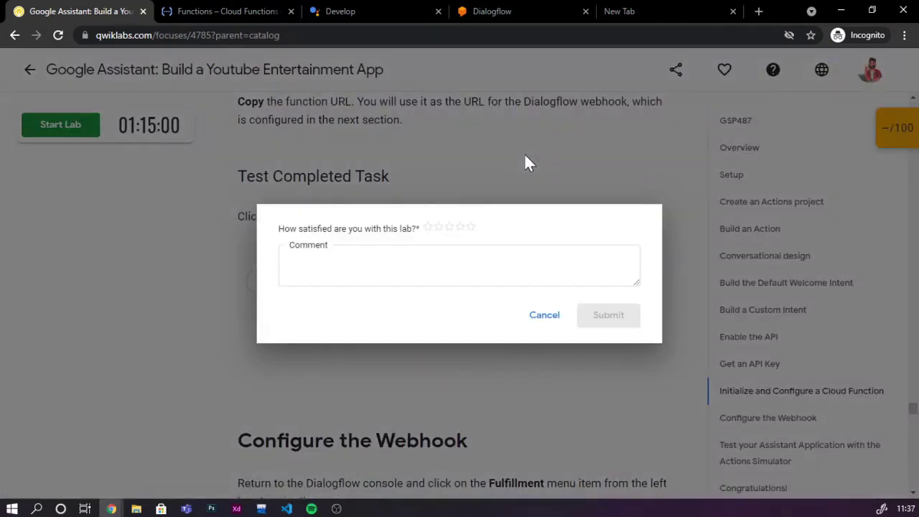
click(543, 316)
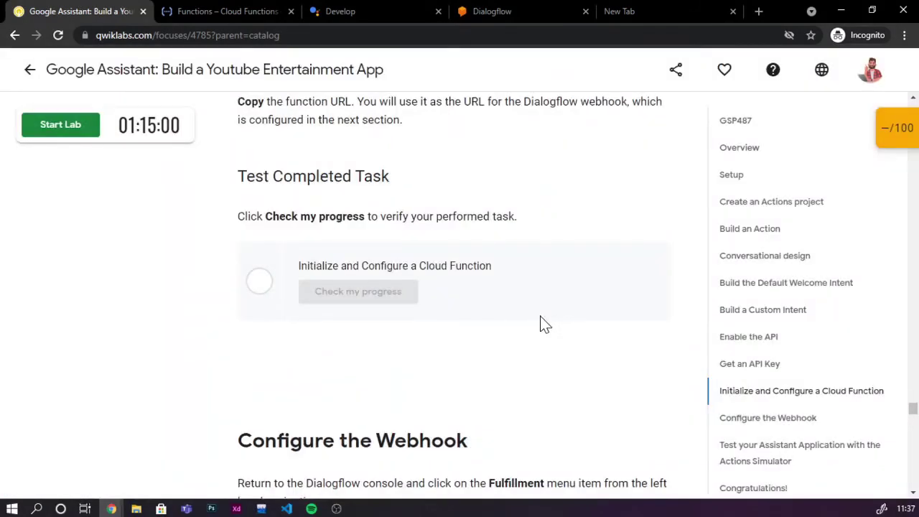